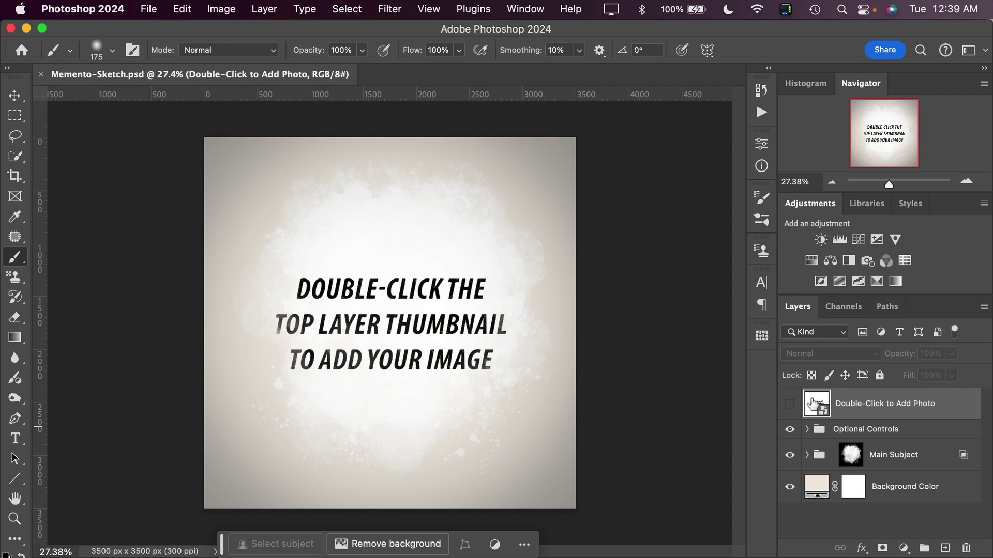
Open the photo placeholder's contents and place-embed the leonor man-with-camera photo, enlarged to fill the square.
double_click(813, 404)
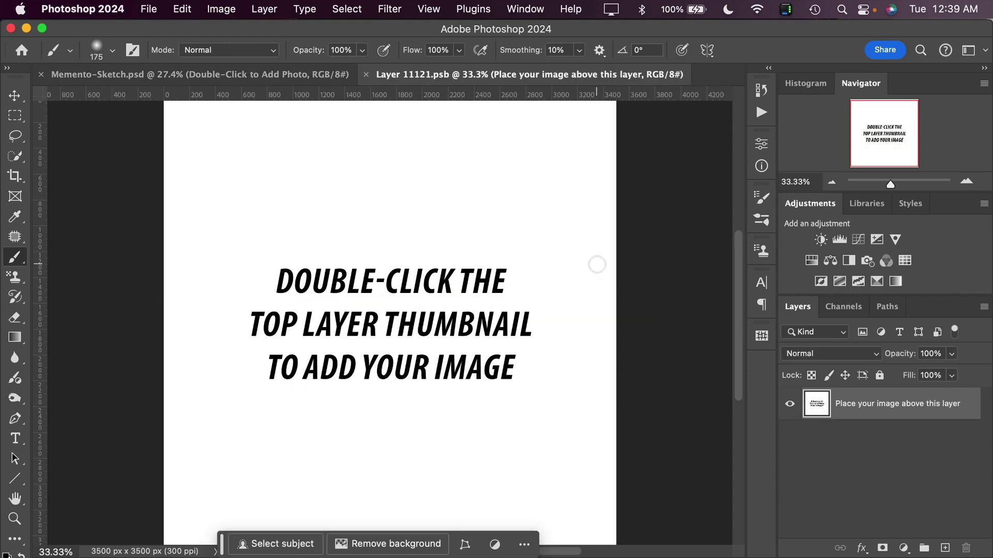
scroll(346, 241, down, 3)
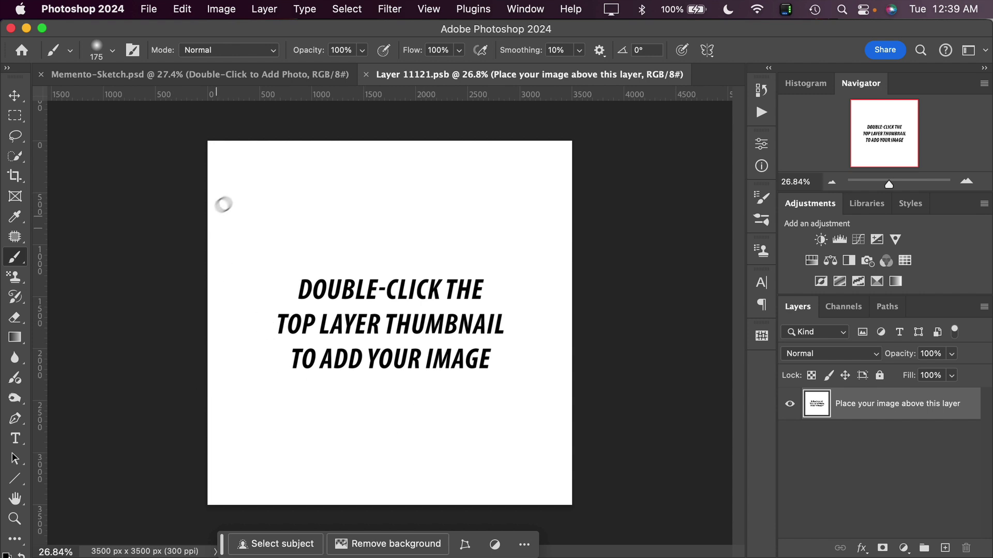
click(149, 10)
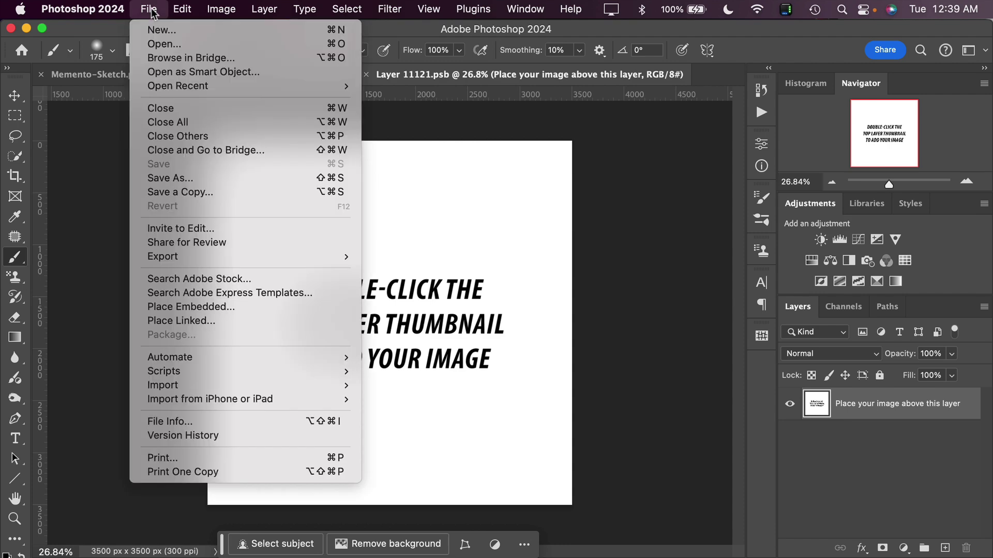
click(218, 307)
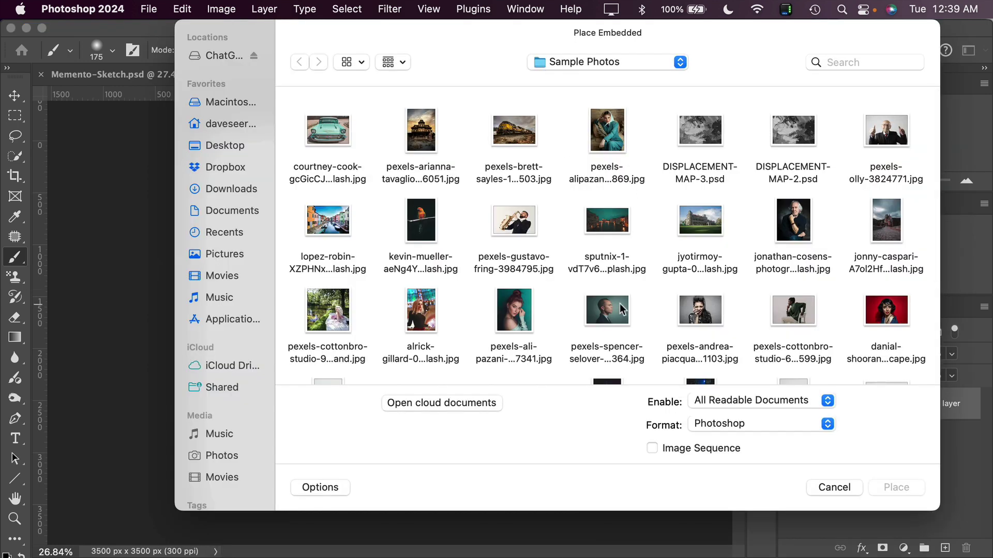
scroll(620, 303, down, 5)
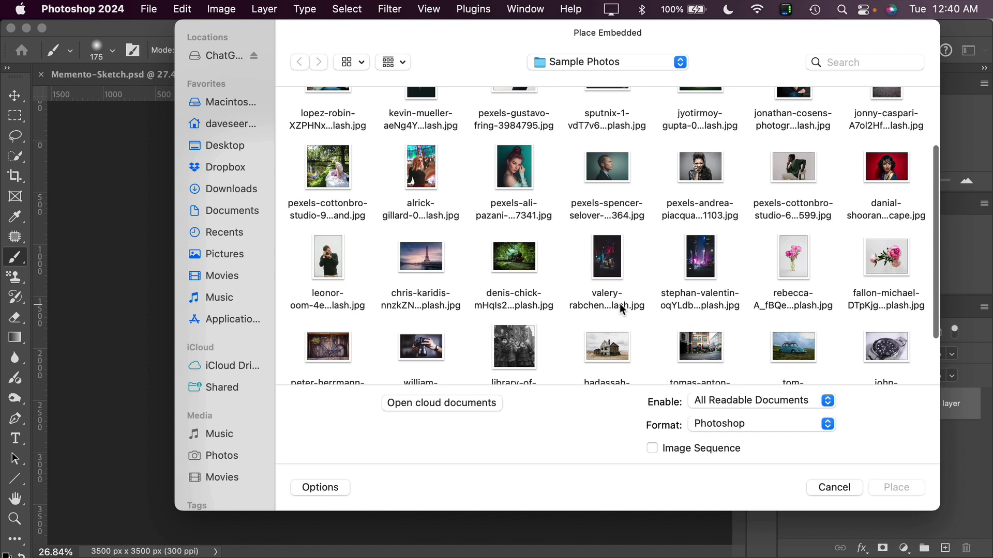
click(335, 265)
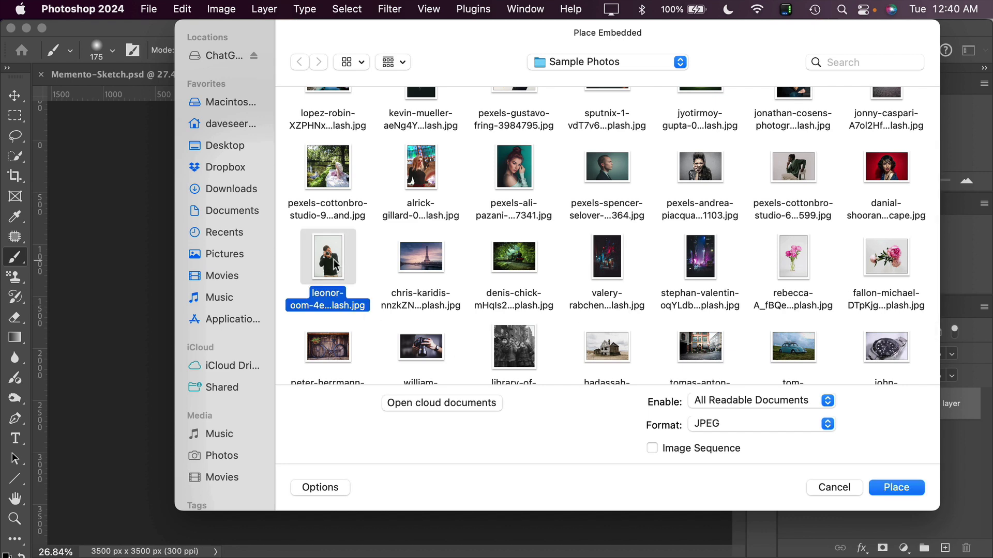
double_click(336, 265)
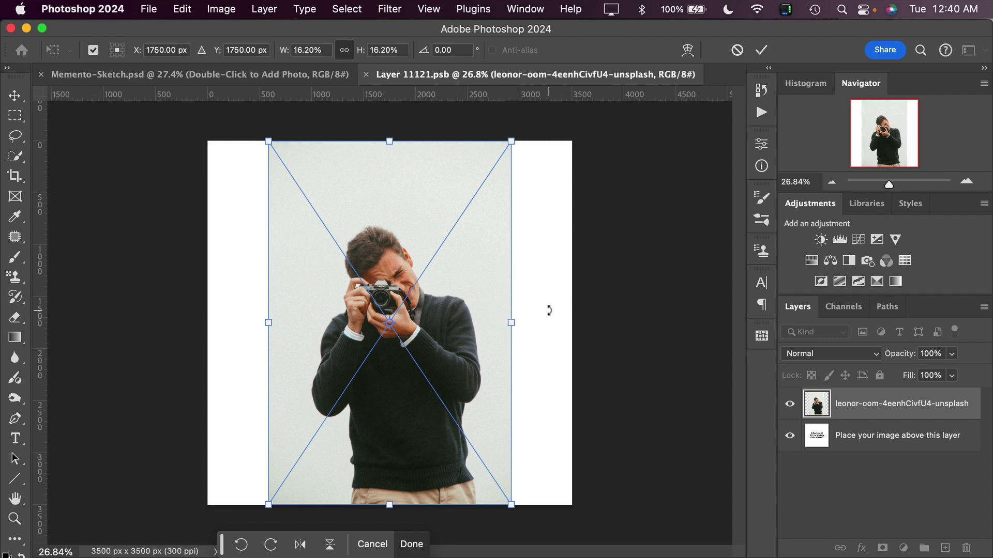
drag(510, 323, 539, 318)
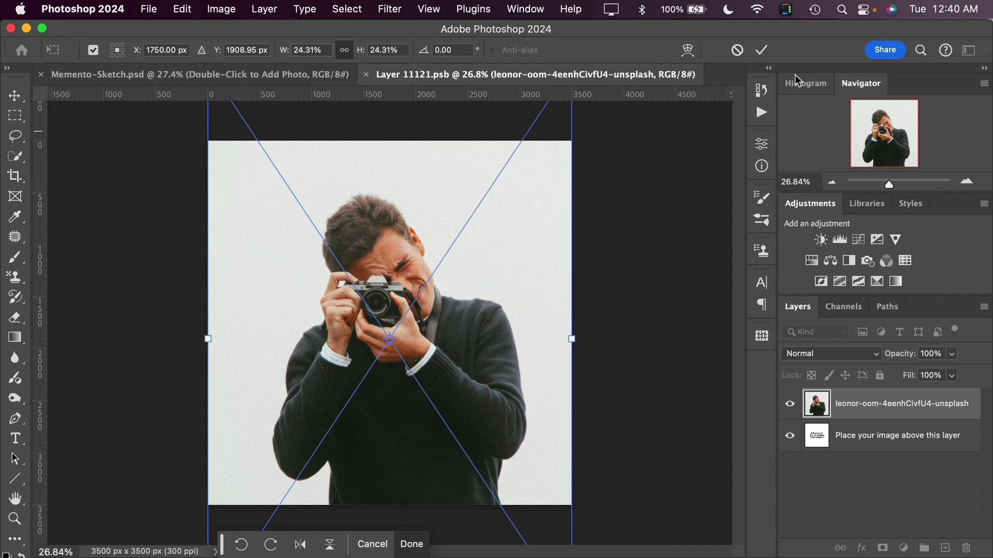
click(761, 52)
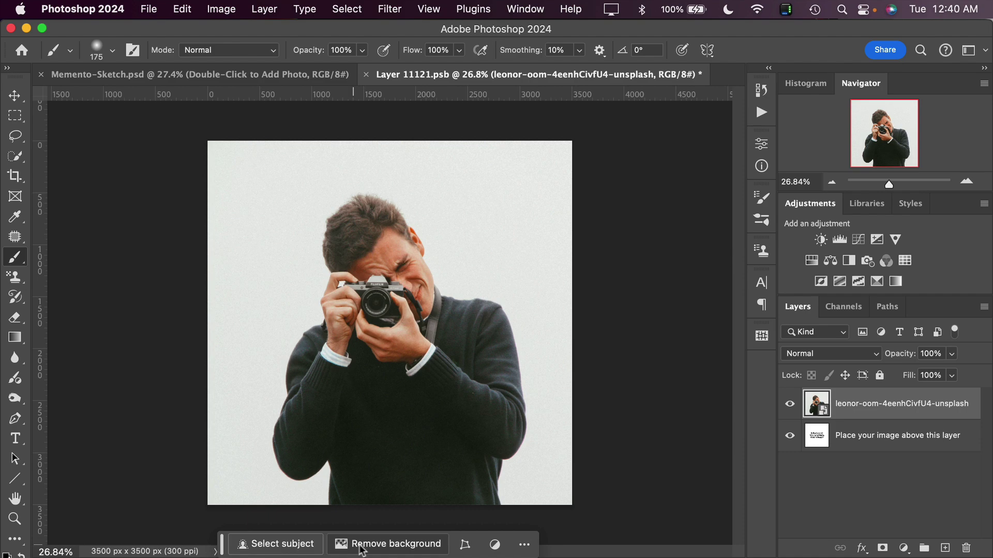
Select the man with Select Subject and add a layer mask hiding the photo's background.
click(523, 7)
scroll(576, 455, down, 5)
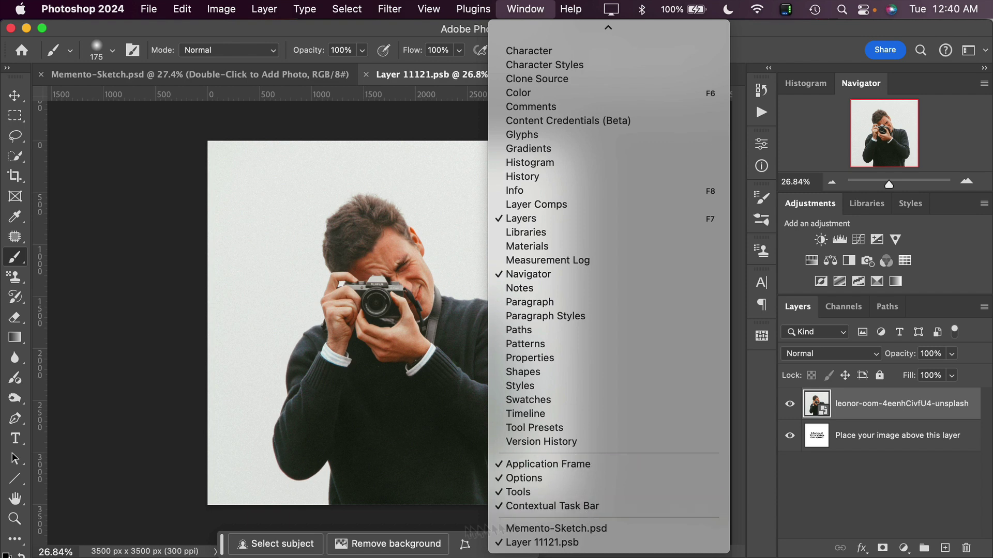
click(344, 524)
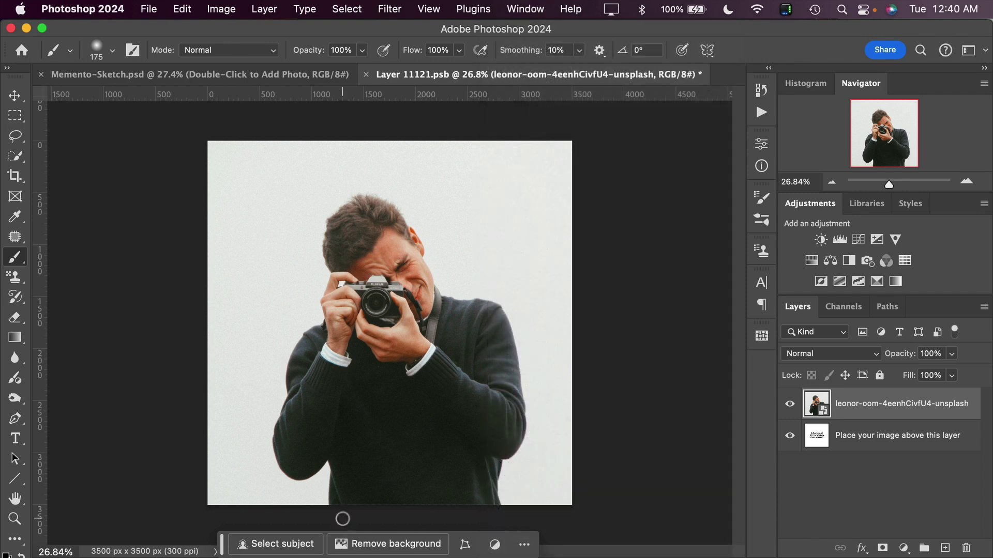
click(288, 544)
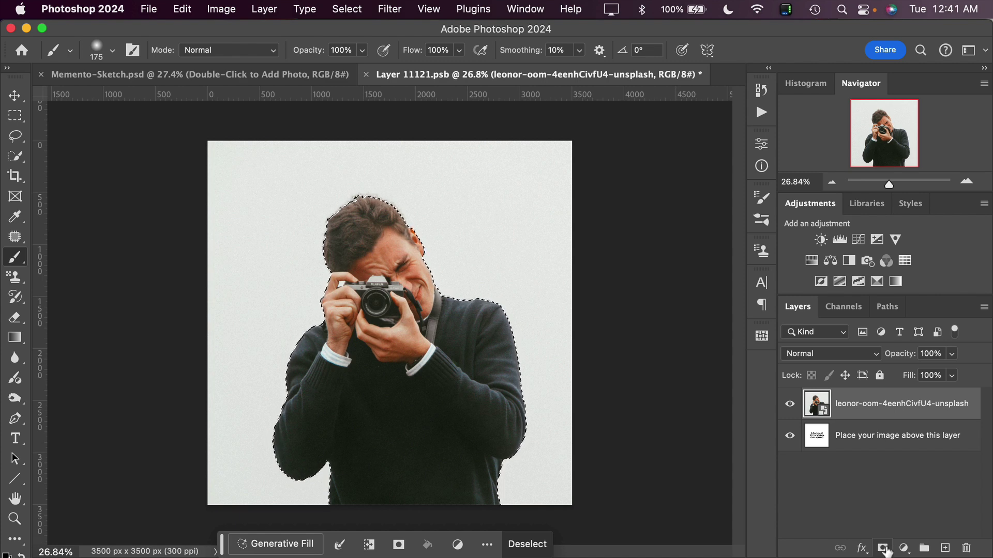
click(882, 549)
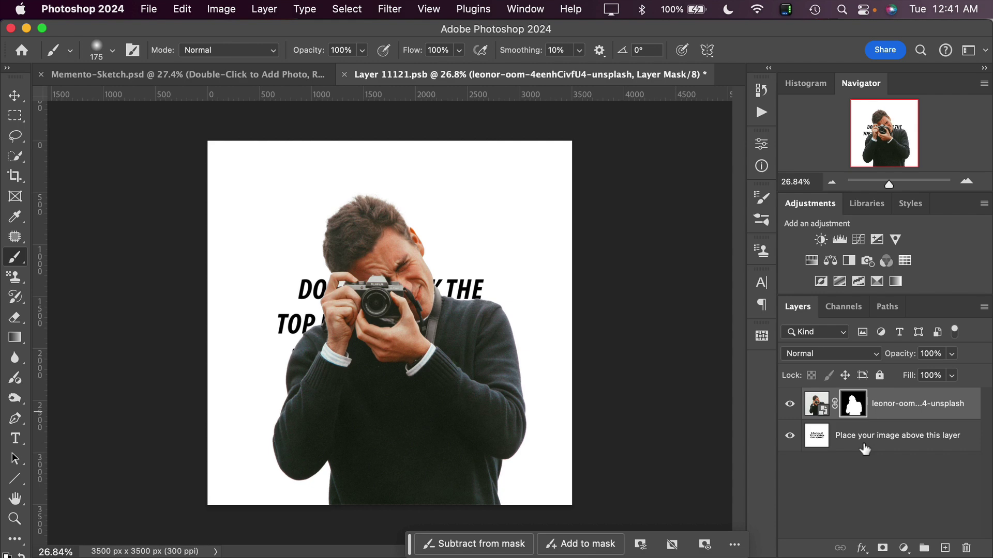
Hide the placeholder text layer, then save and close Layer 11121.psb to return to Memento-Sketch.psd.
click(790, 436)
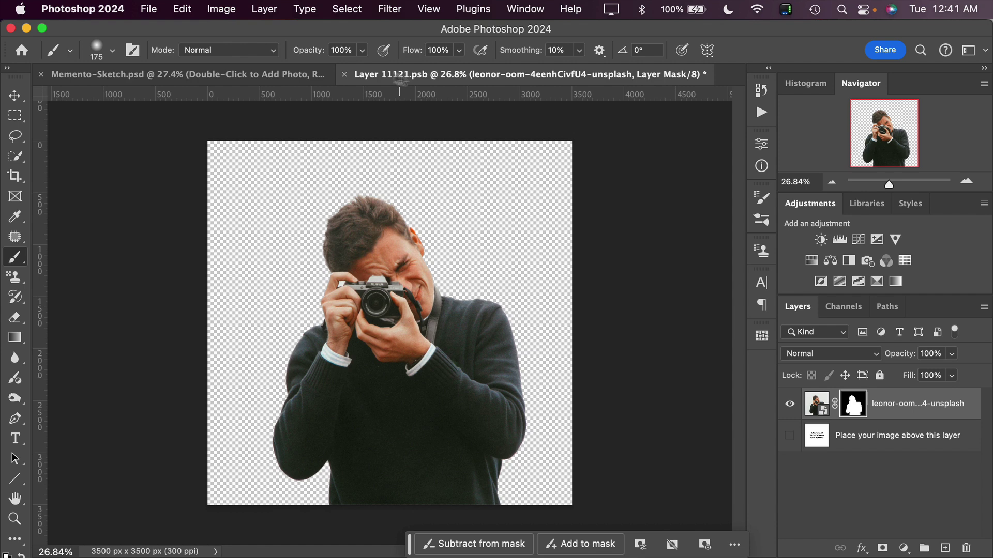
click(345, 76)
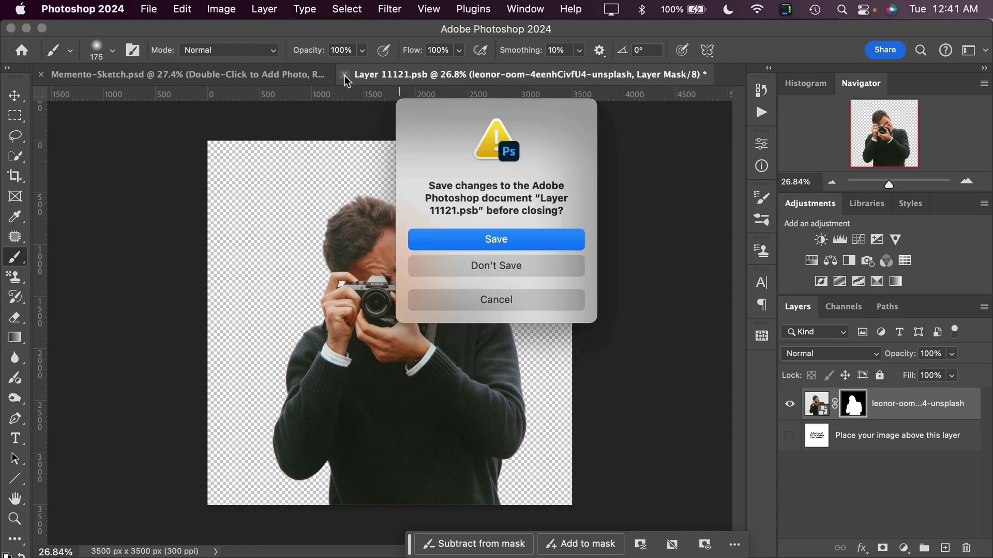
click(555, 242)
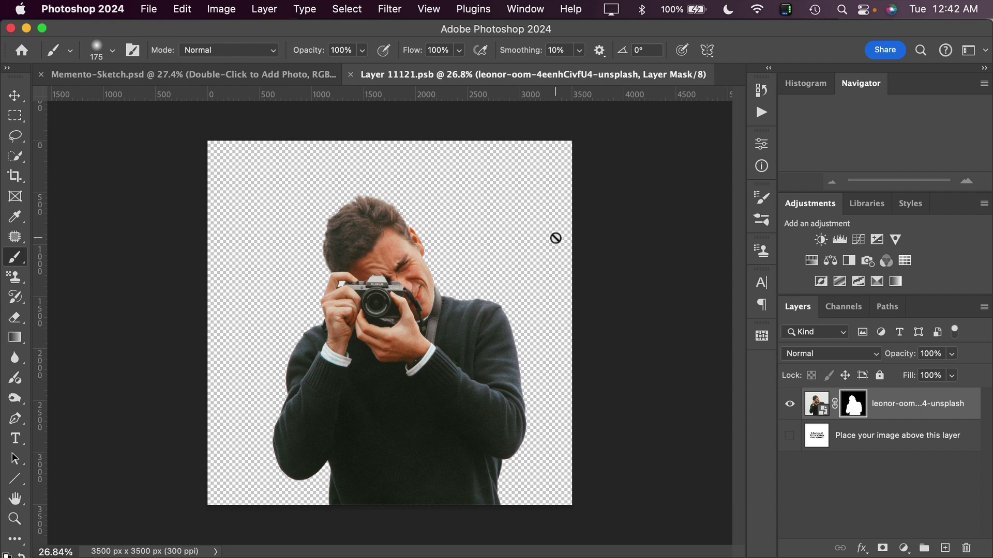
key(super+w)
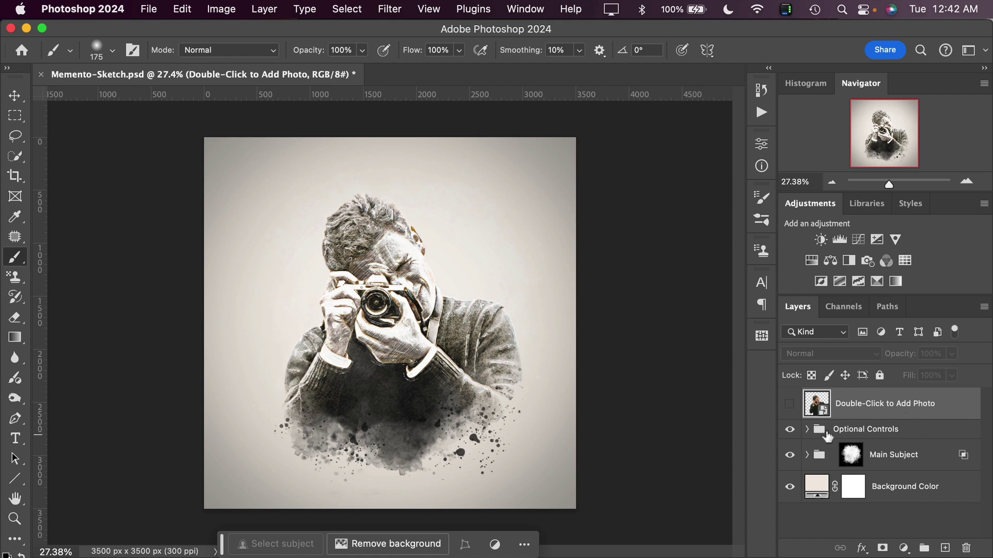
Expand the Optional Controls and Tone and Texture groups in the Layers panel.
click(879, 436)
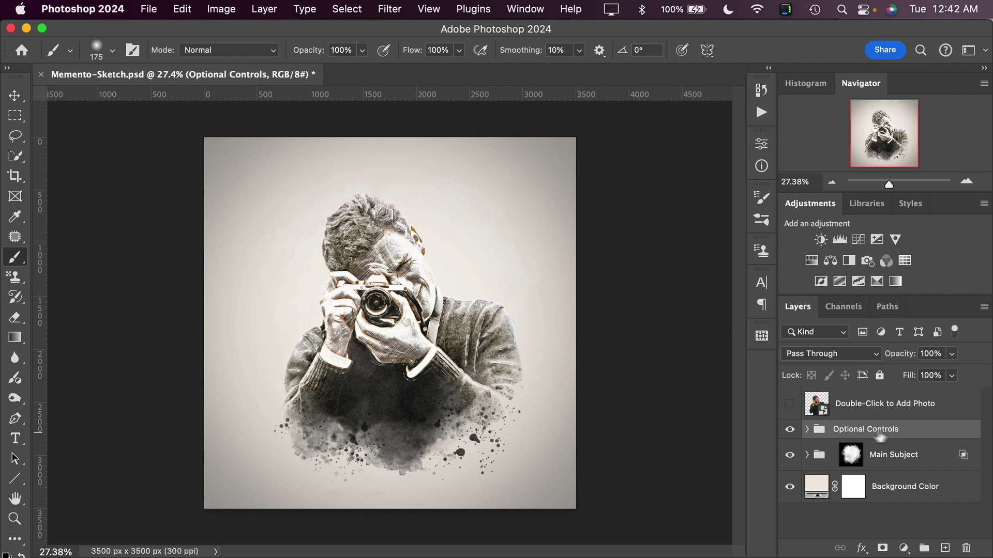
click(807, 430)
scroll(893, 433, down, 1)
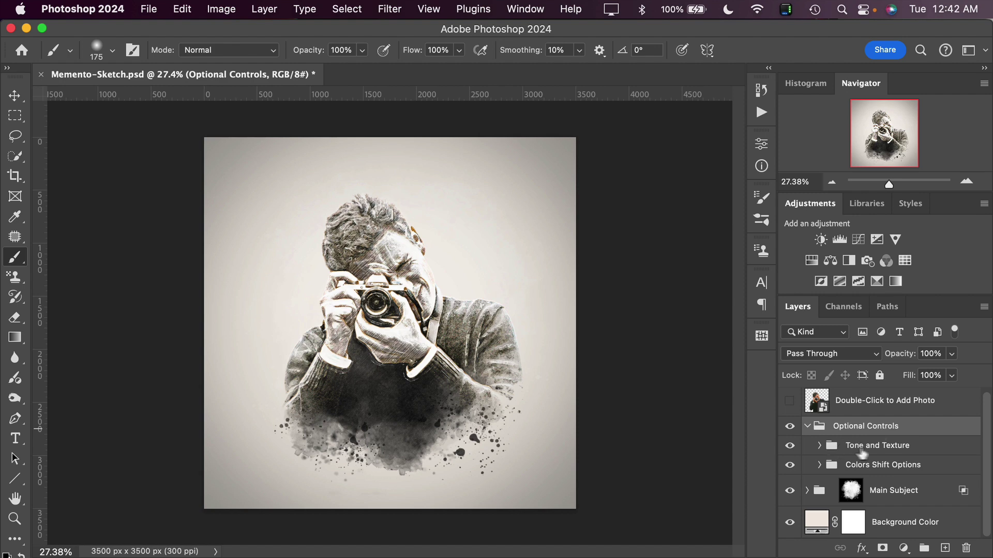
click(819, 446)
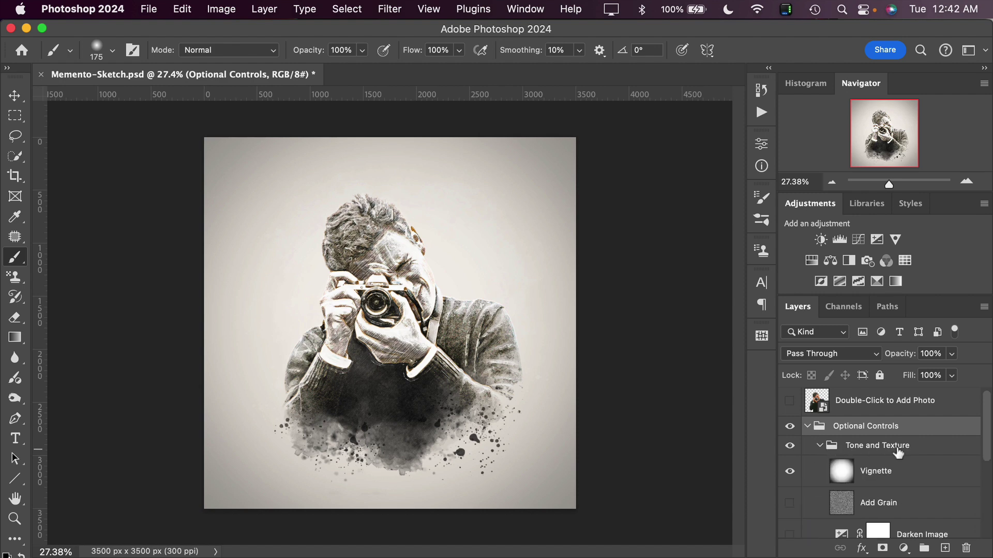
scroll(890, 469, down, 2)
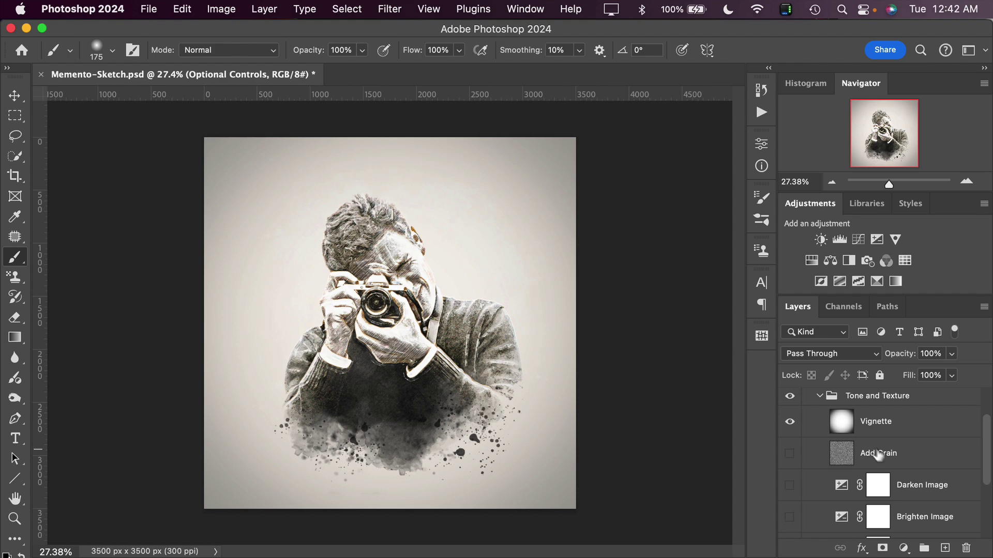
Toggle the Vignette layer off and on to compare, leaving it visible.
click(790, 423)
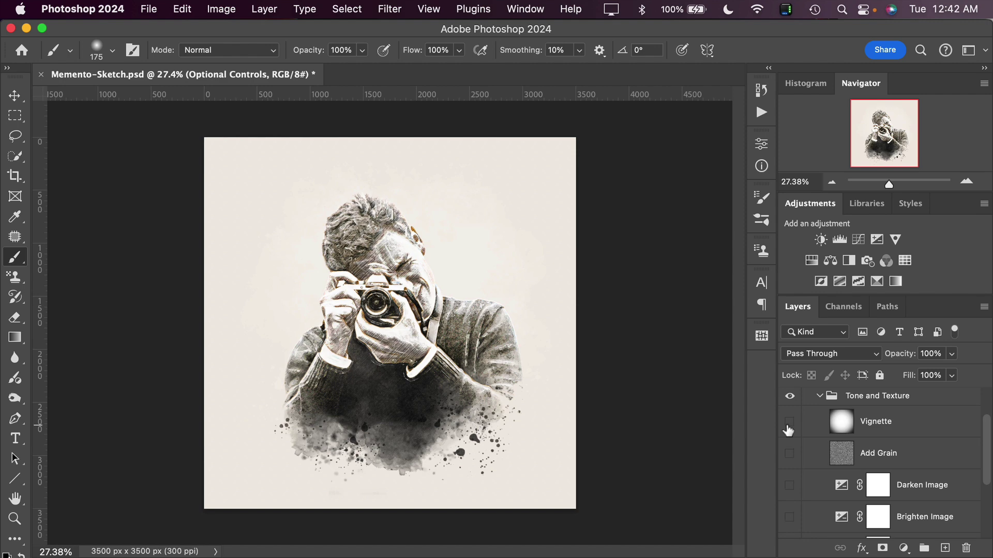
click(788, 425)
click(788, 423)
click(788, 424)
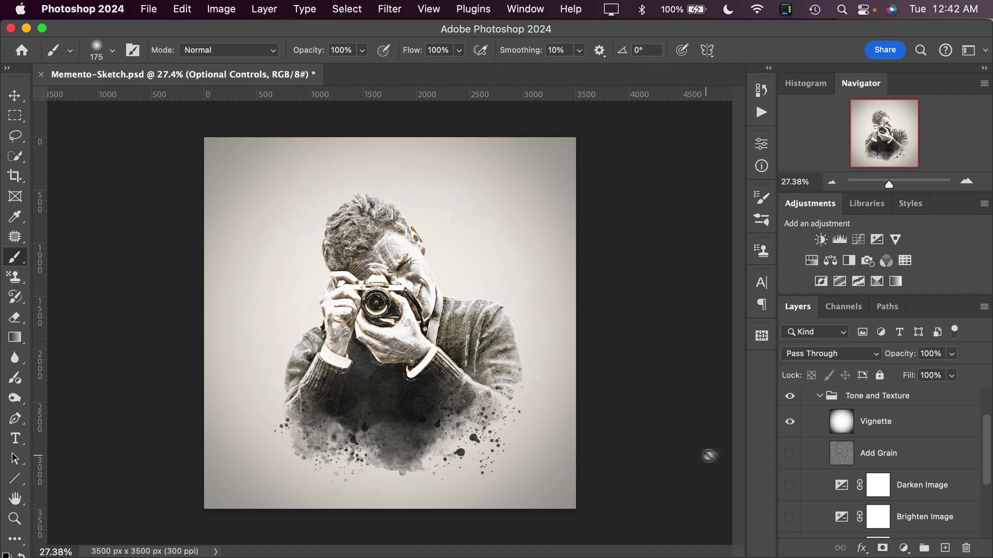
Turn the vignette off and switch on the Add Grain texture, comparing it on and off.
click(789, 425)
scroll(422, 323, up, 5)
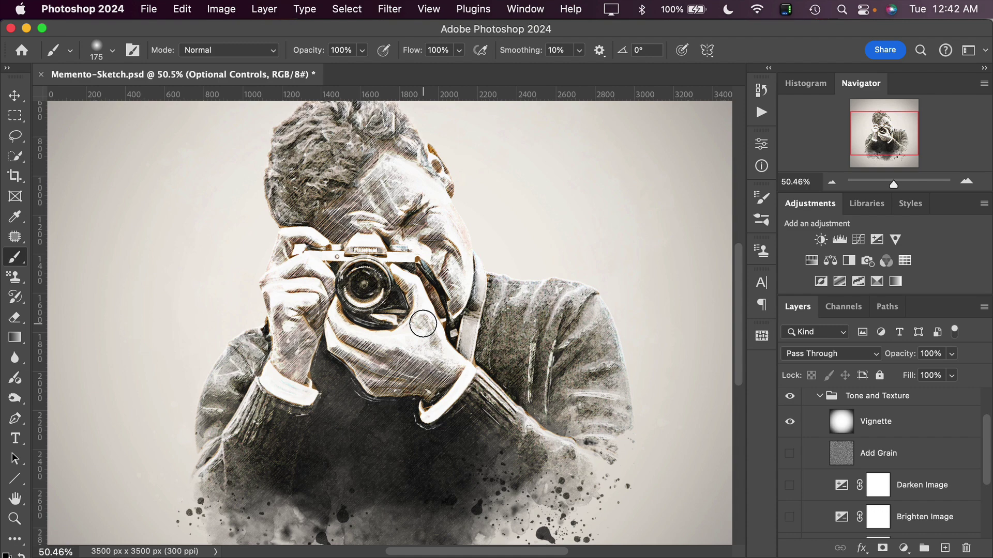
scroll(423, 324, up, 1)
scroll(422, 324, up, 4)
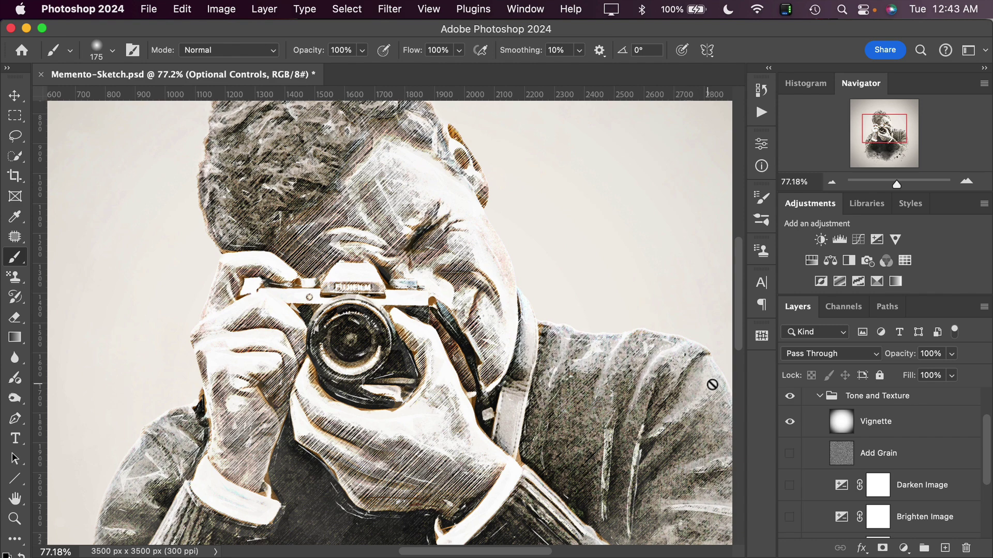
click(790, 455)
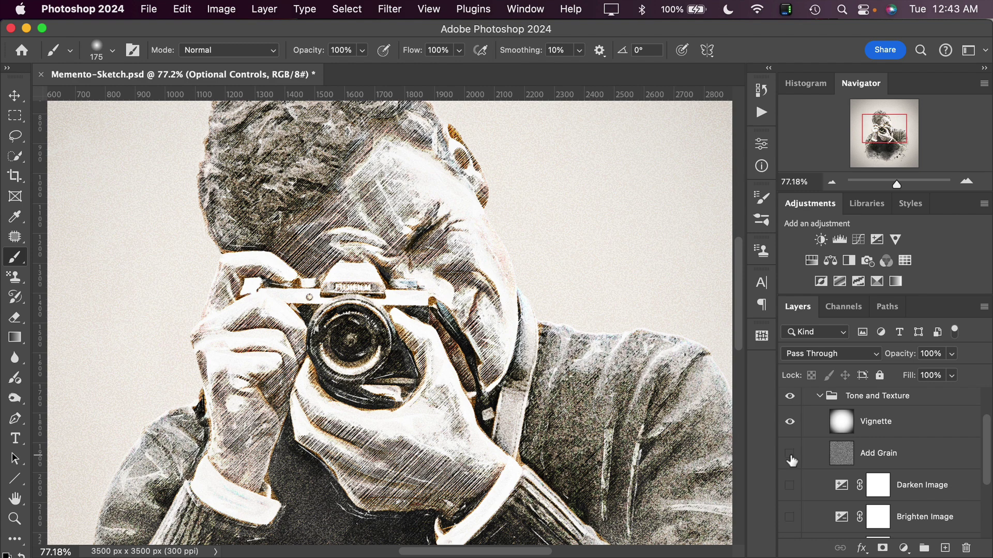
click(790, 455)
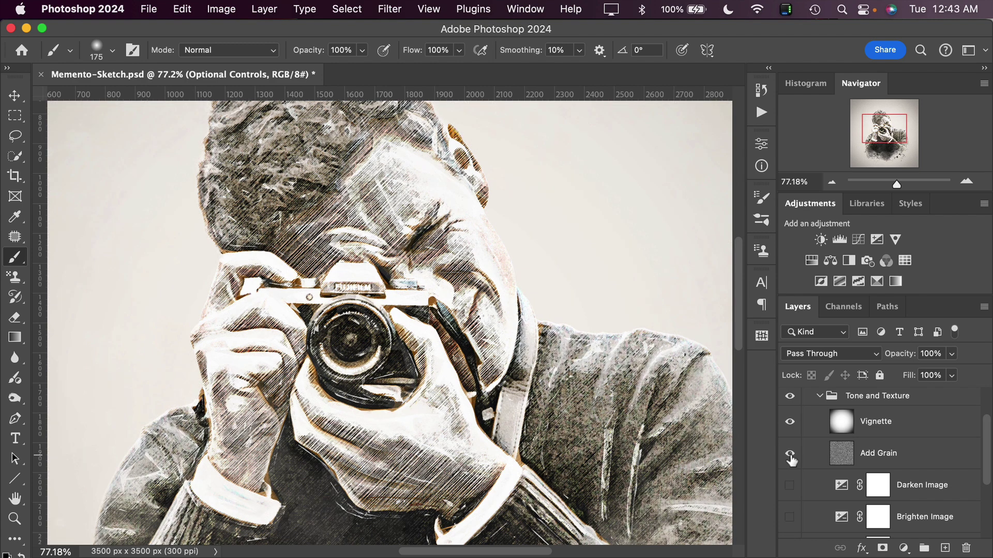
click(790, 455)
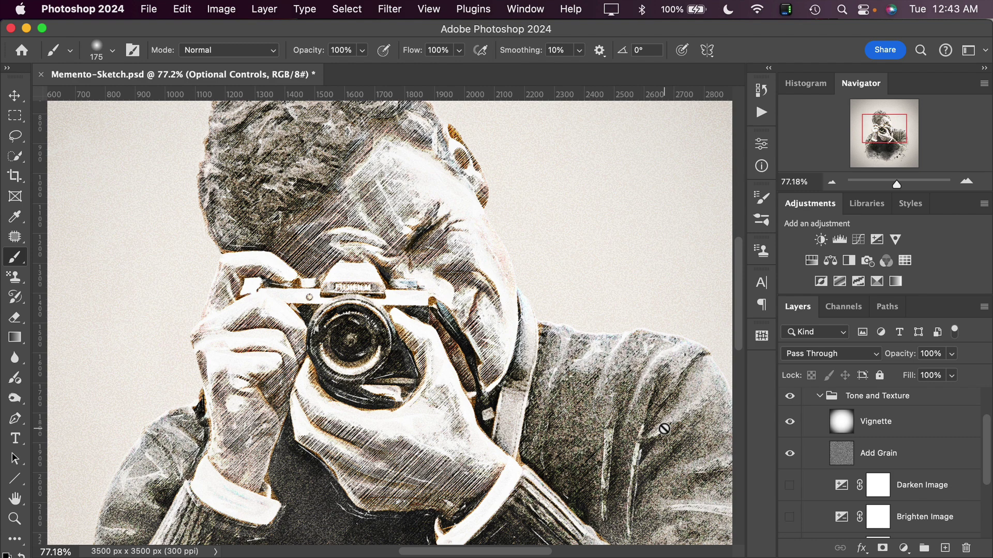
Lower the Add Grain layer's opacity to 25%.
click(874, 453)
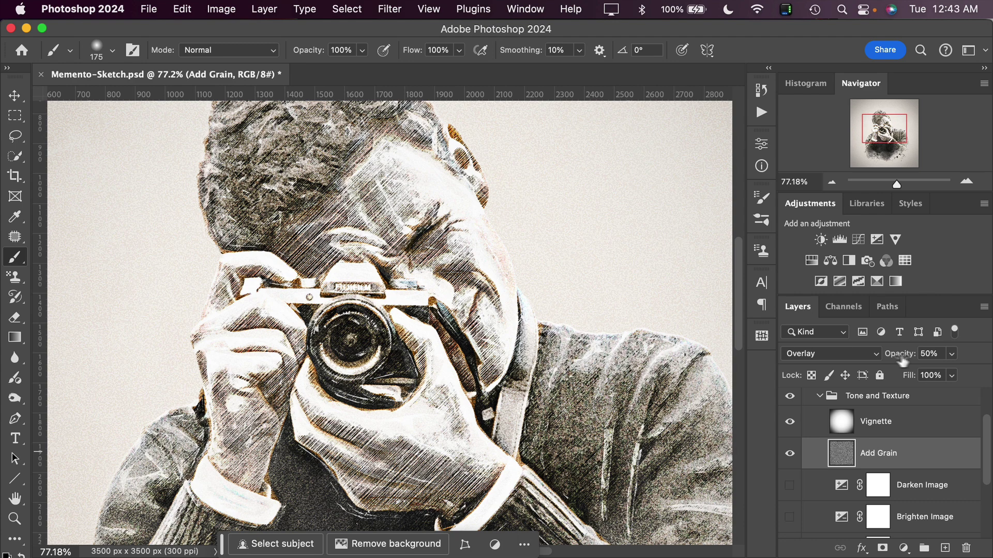
mouse_move(902, 356)
mouse_down()
mouse_move(936, 357)
mouse_move(883, 361)
mouse_up()
scroll(592, 426, down, 5)
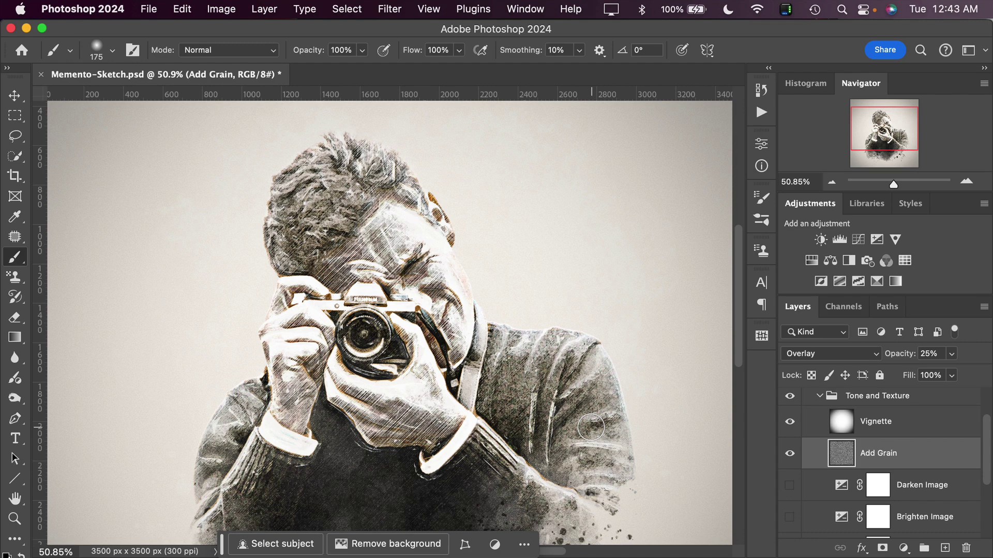
scroll(571, 444, down, 3)
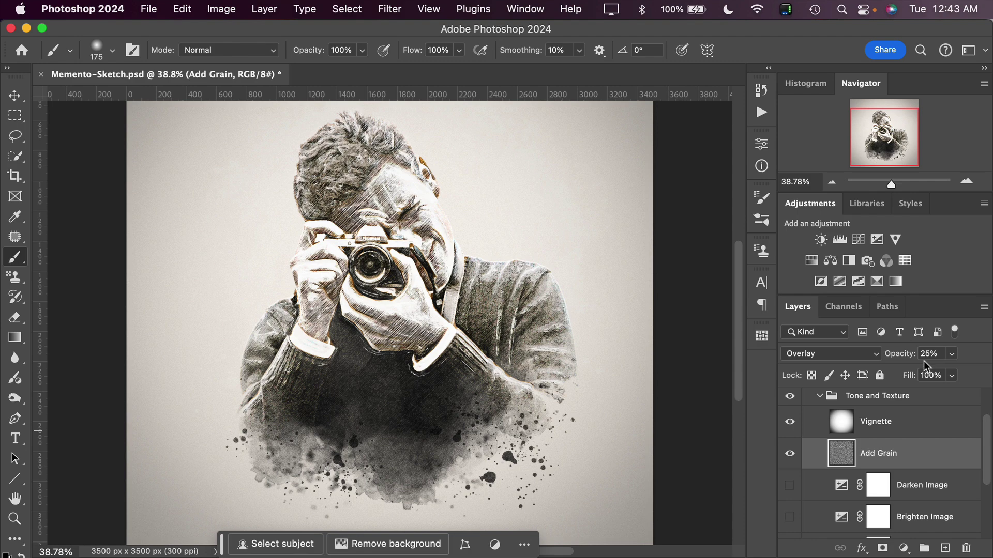
scroll(885, 464, down, 2)
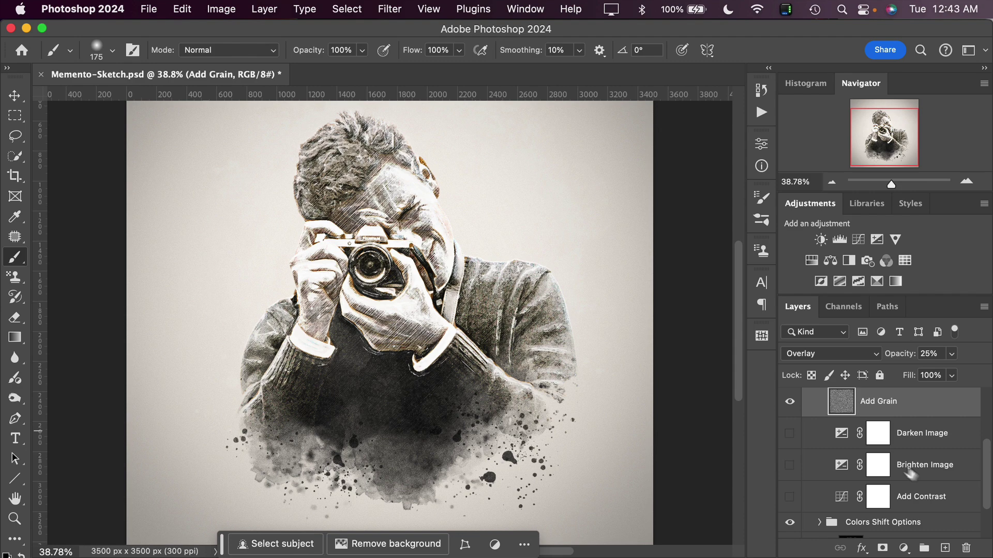
Preview the Darken Image and Brighten Image adjustments, then turn on Add Contrast.
click(789, 434)
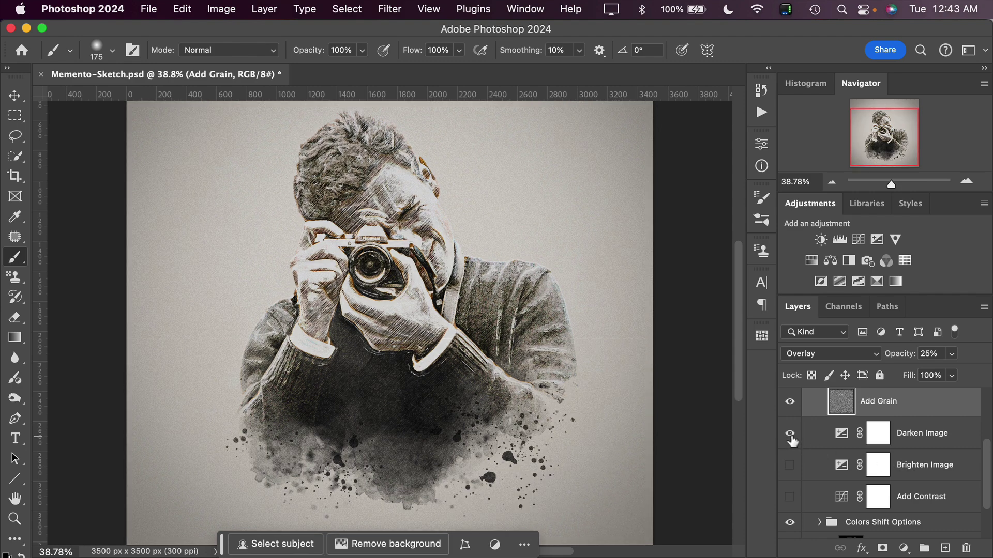
click(790, 436)
click(790, 466)
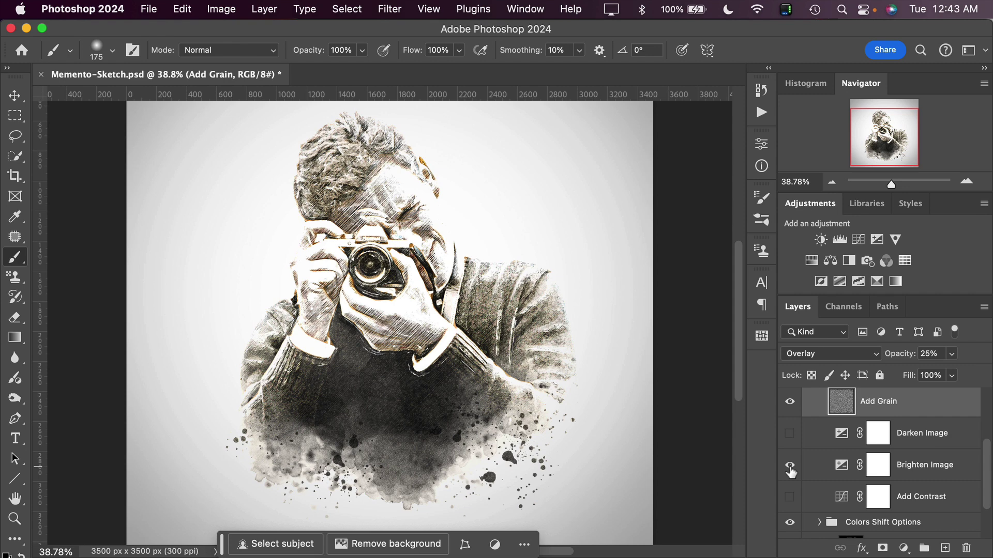
click(790, 467)
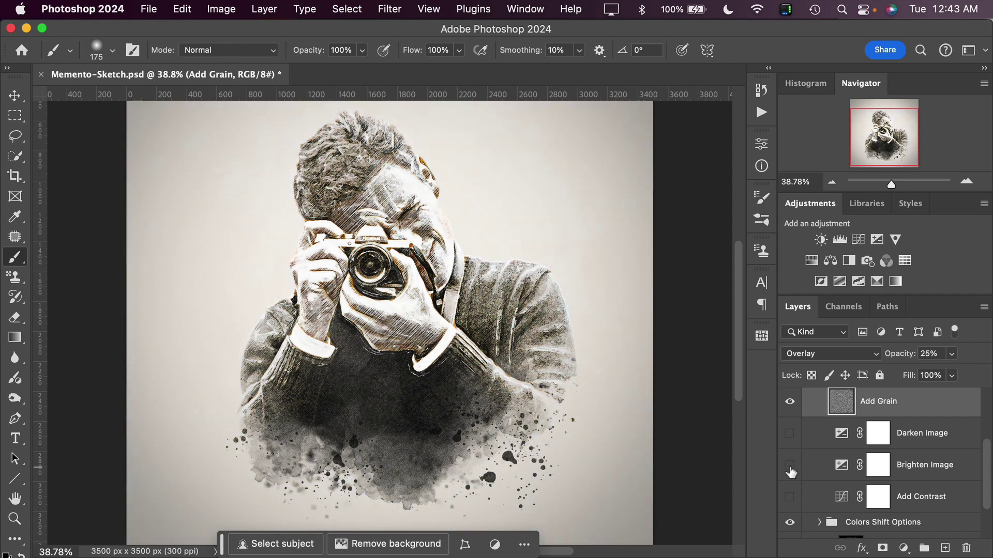
click(790, 497)
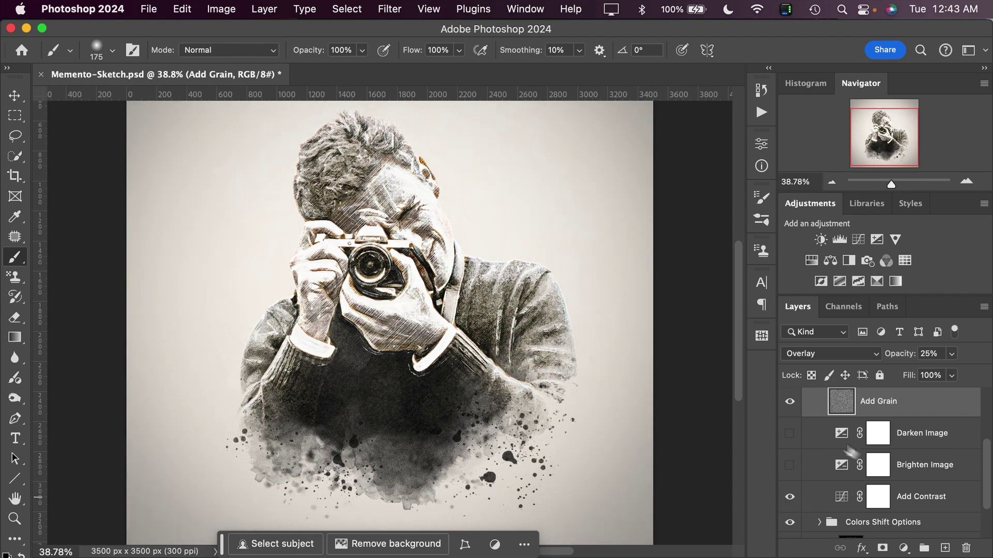
Add a point to the Add Contrast curve, then hide the Add Contrast adjustment.
double_click(841, 500)
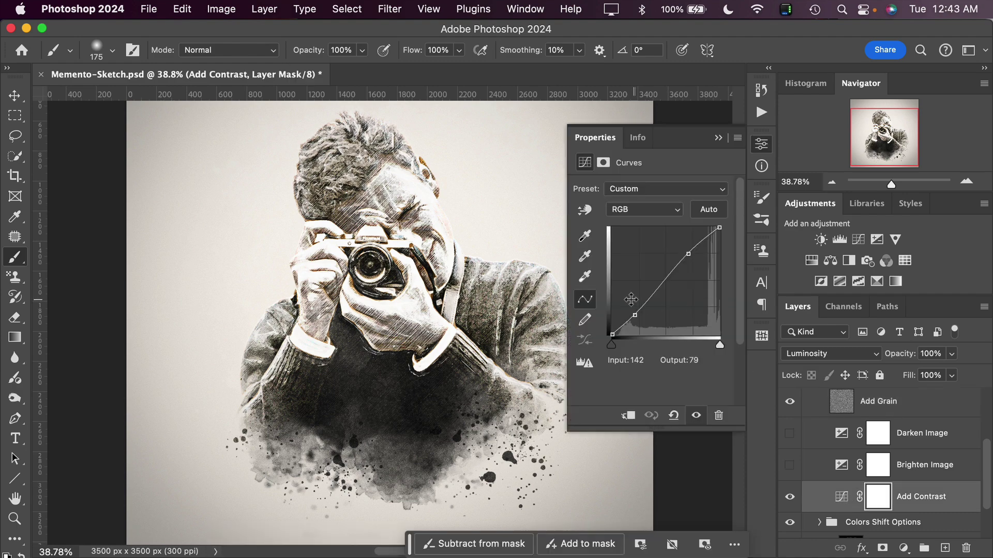
drag(637, 314, 638, 316)
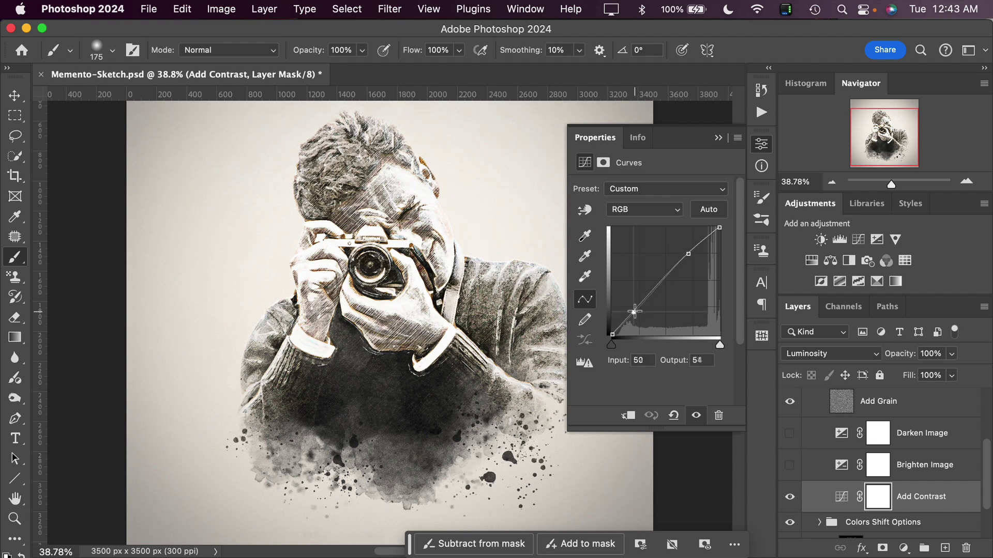
click(718, 138)
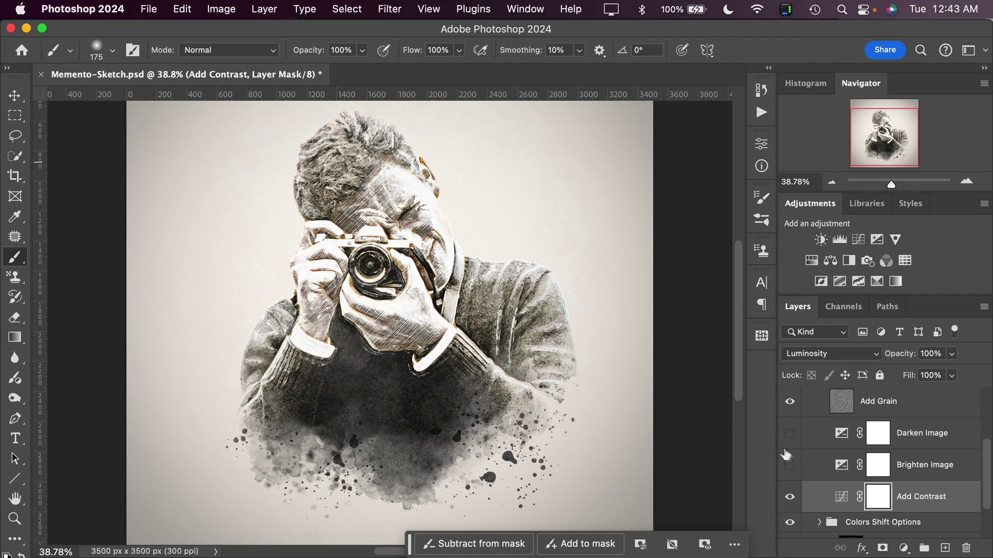
click(789, 500)
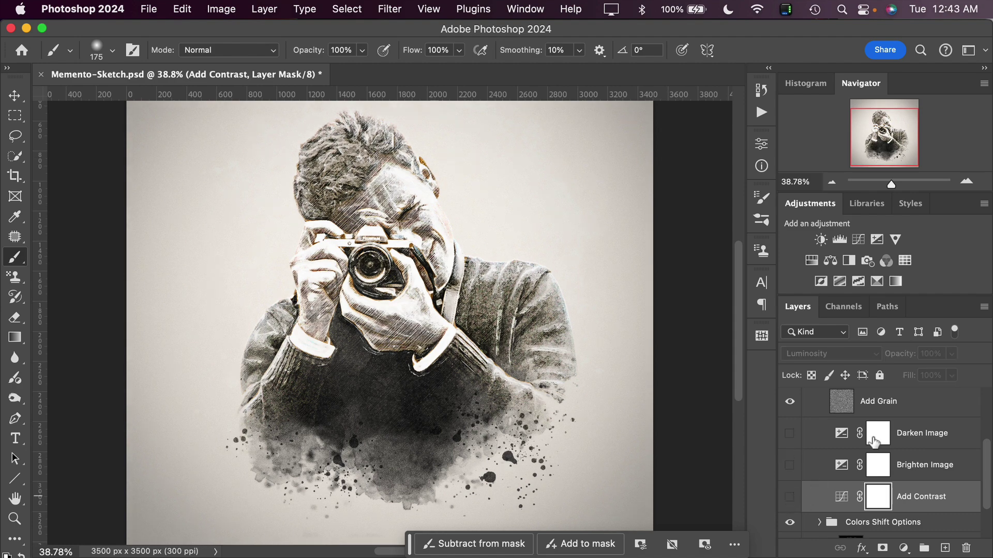
scroll(874, 442, up, 2)
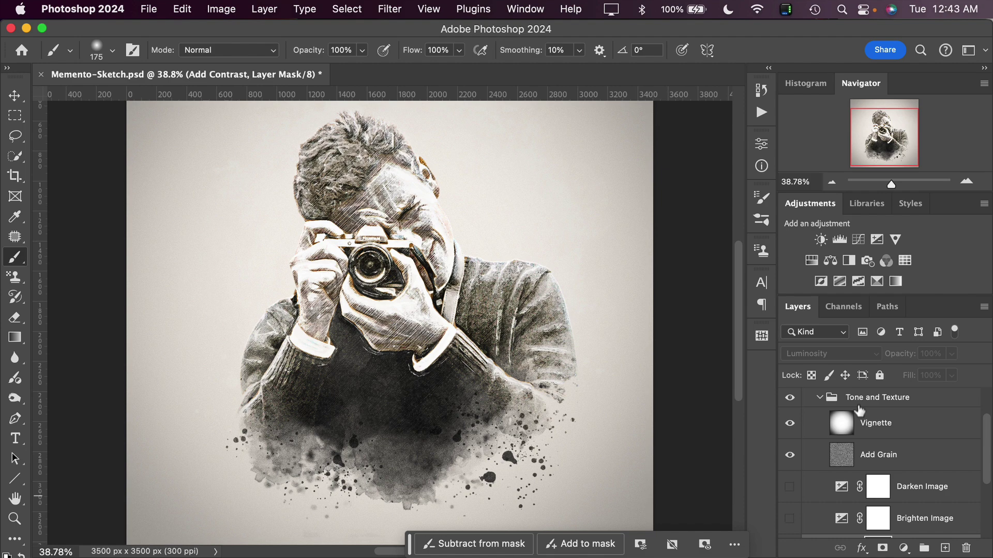
click(820, 399)
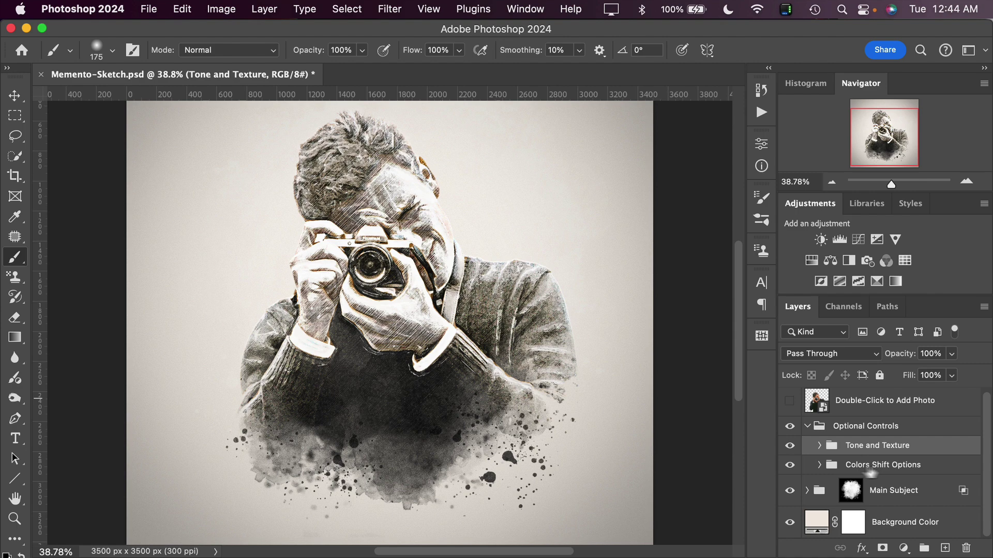
click(819, 465)
scroll(871, 476, down, 3)
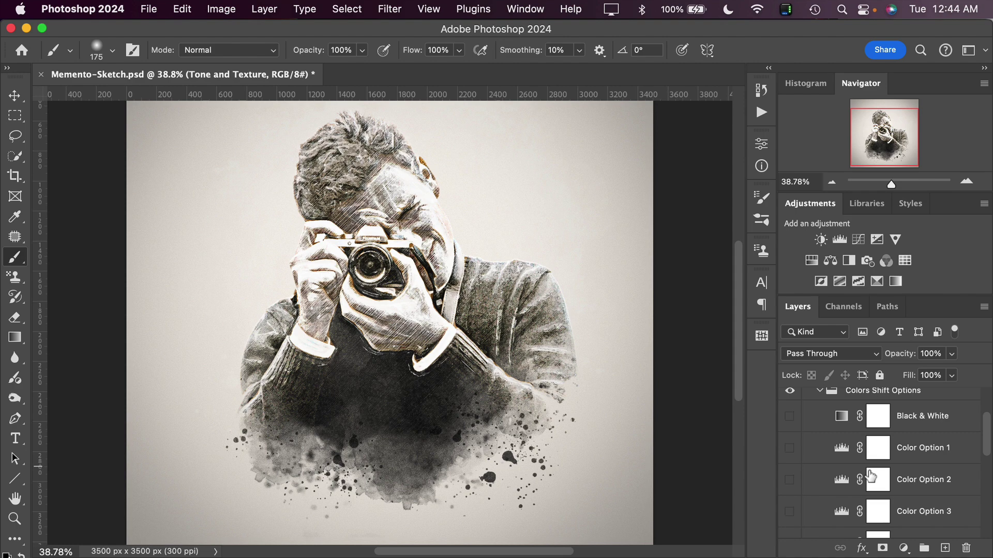
click(788, 417)
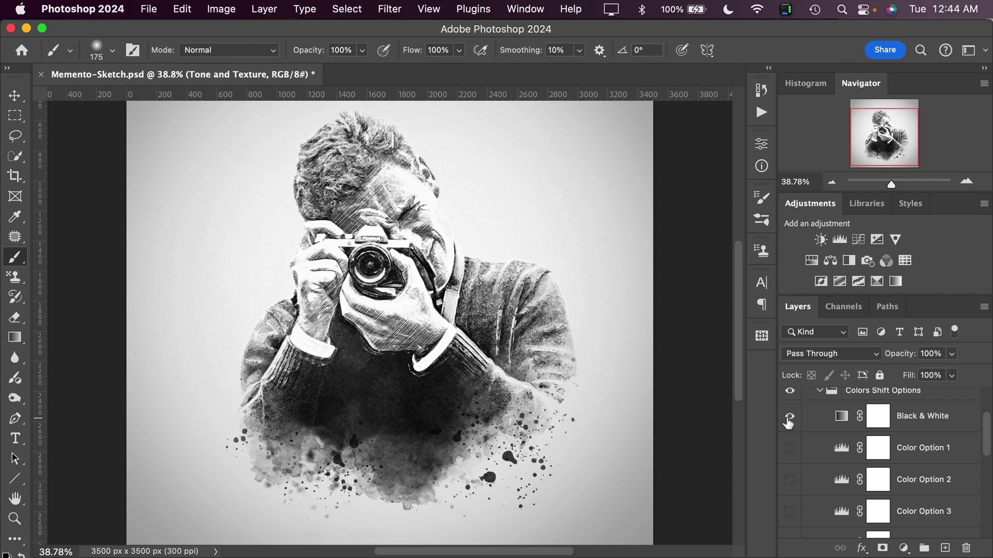
click(788, 418)
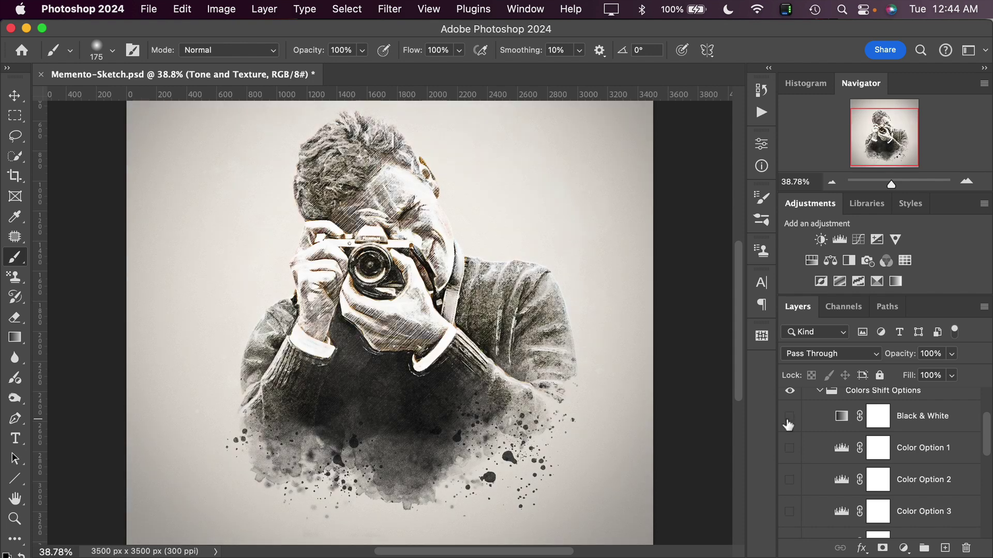
click(789, 418)
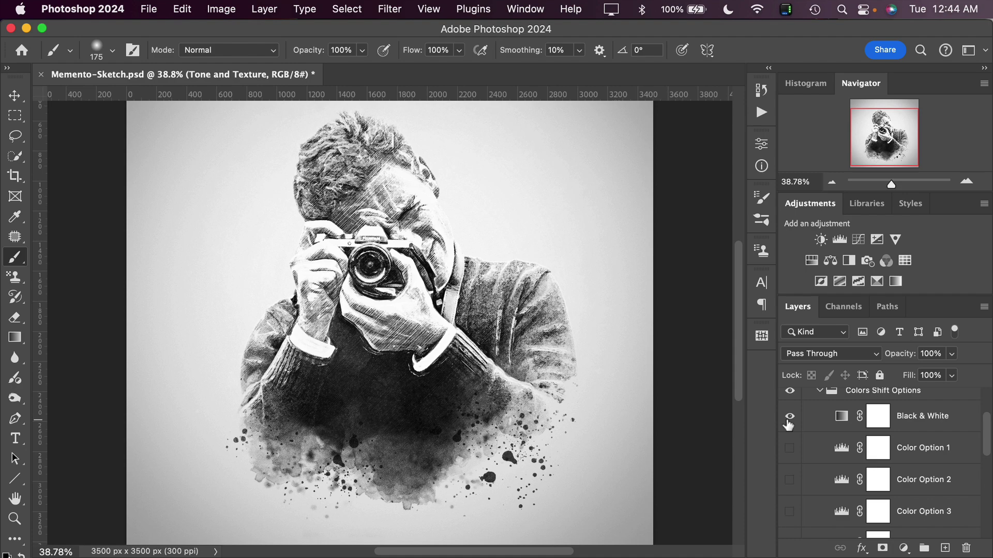
click(788, 418)
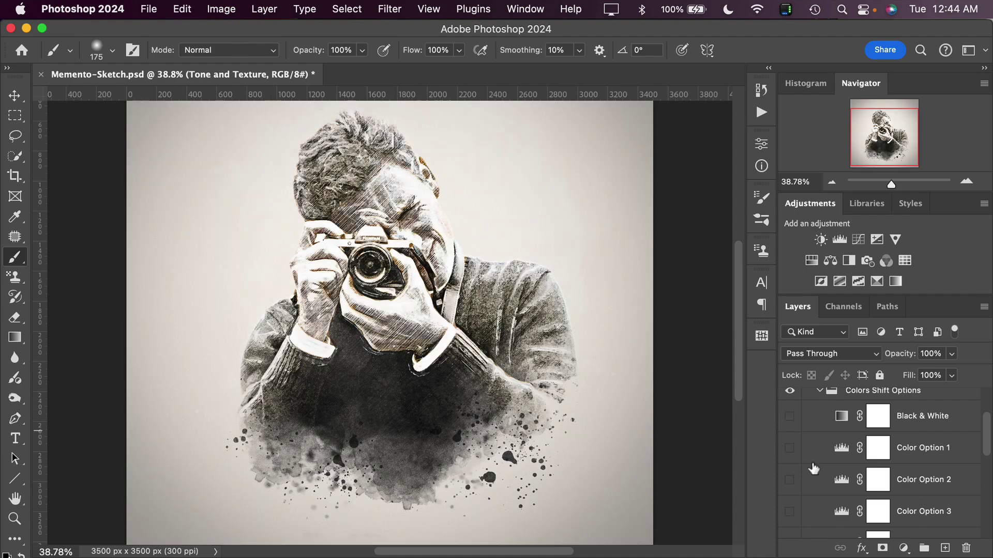
scroll(530, 377, down, 3)
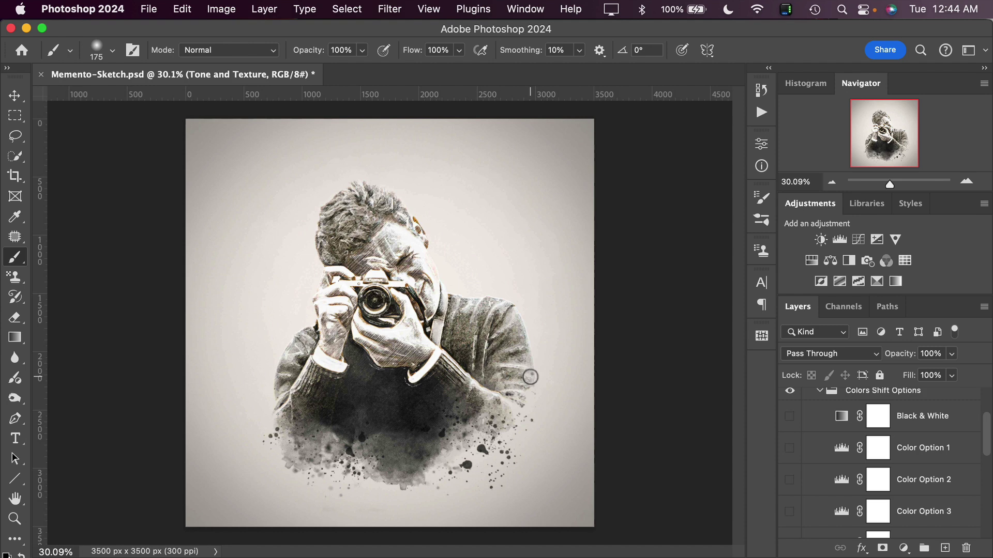
scroll(530, 377, down, 1)
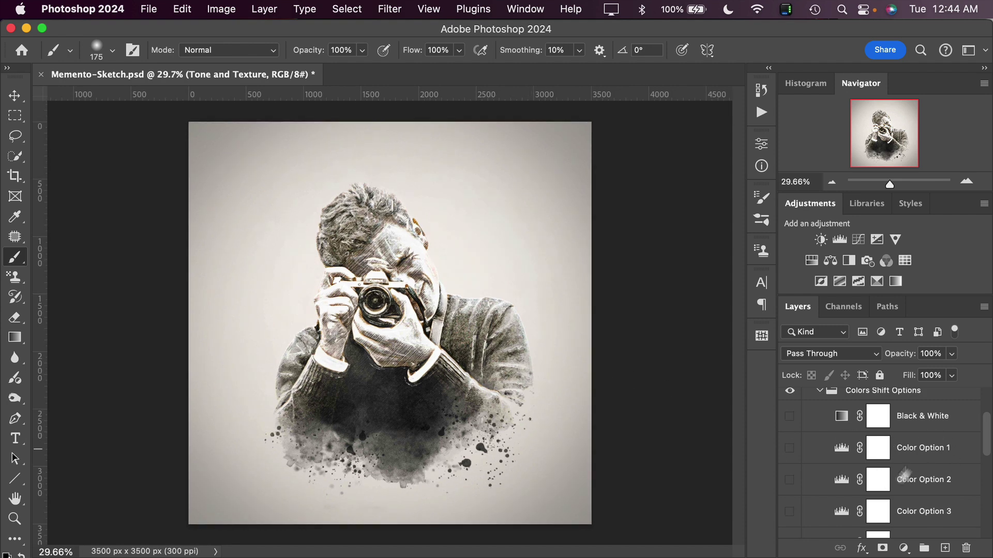
scroll(900, 470, down, 5)
scroll(892, 465, up, 3)
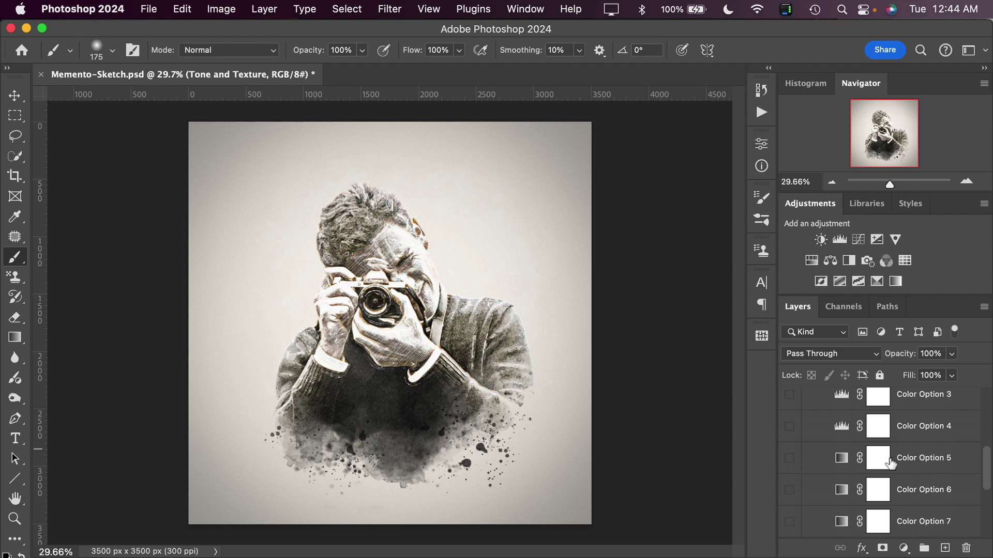
scroll(890, 462, up, 4)
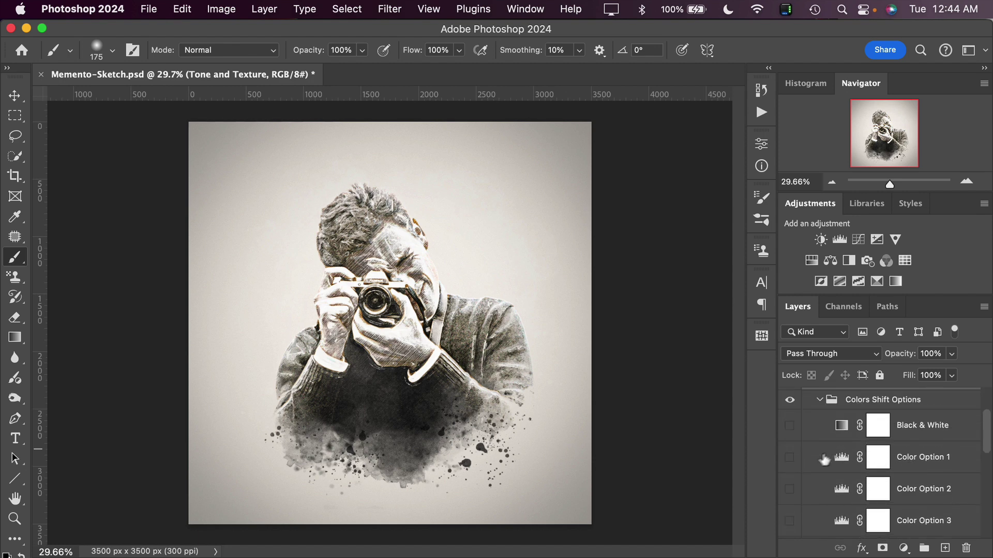
click(790, 458)
click(792, 460)
click(790, 490)
click(790, 490)
click(790, 522)
click(790, 522)
scroll(792, 527, down, 3)
click(790, 530)
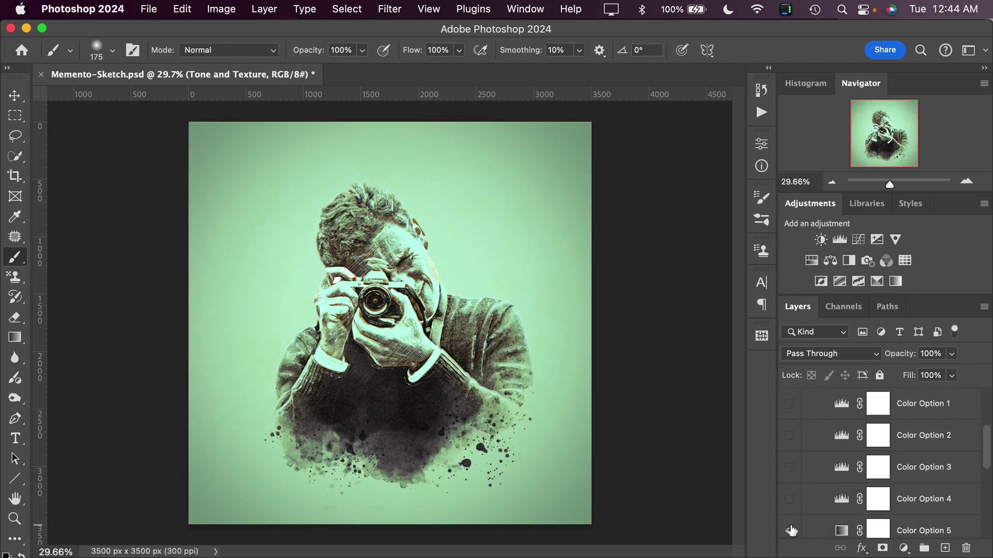
click(790, 531)
scroll(821, 499, down, 3)
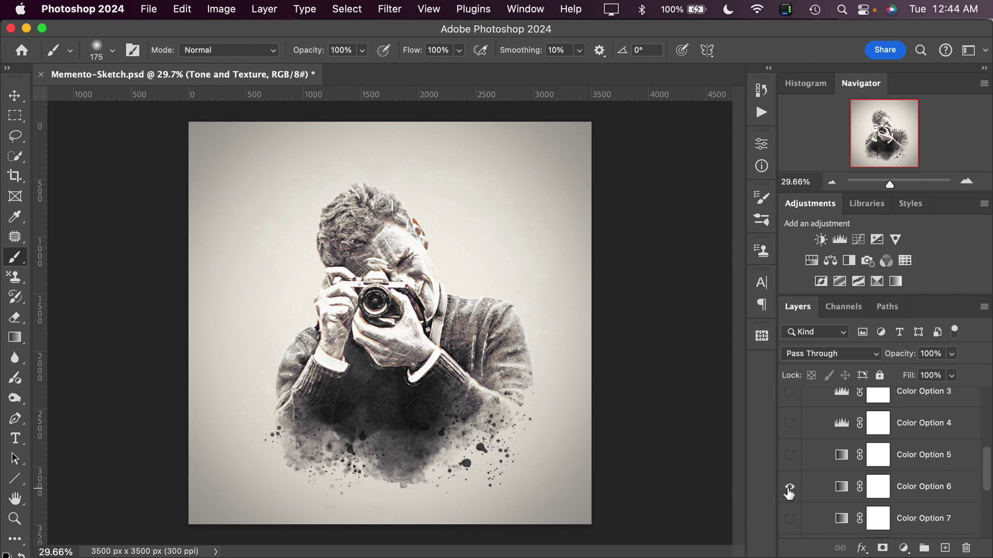
scroll(789, 494, up, 5)
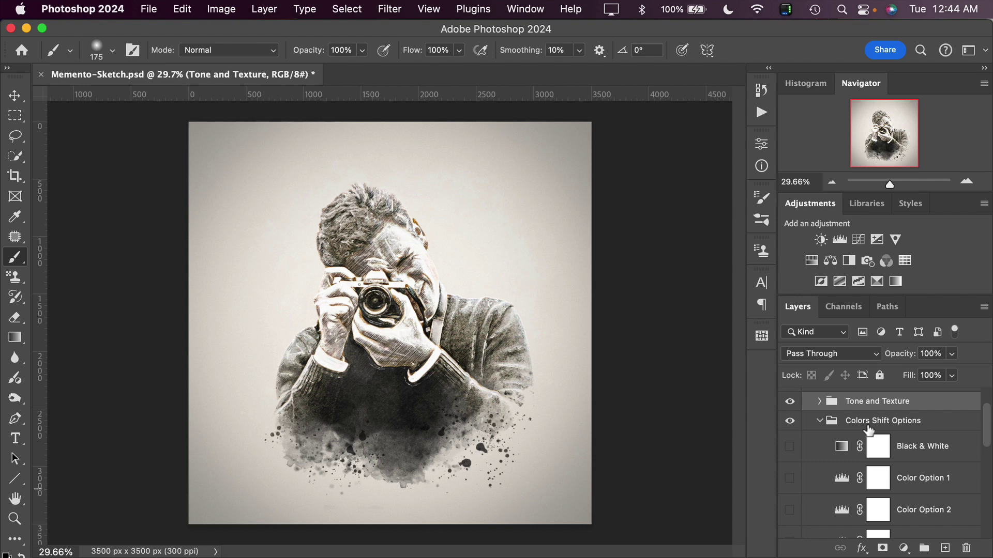
Collapse Colors Shift Options and Optional Controls, expand Main Subject, and select the Color Adjustment layer.
click(819, 422)
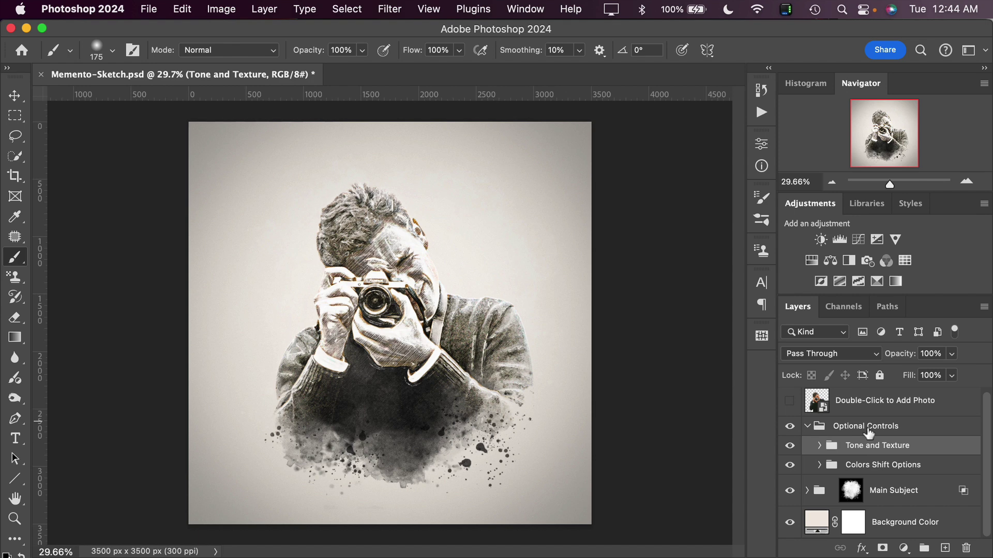
click(808, 427)
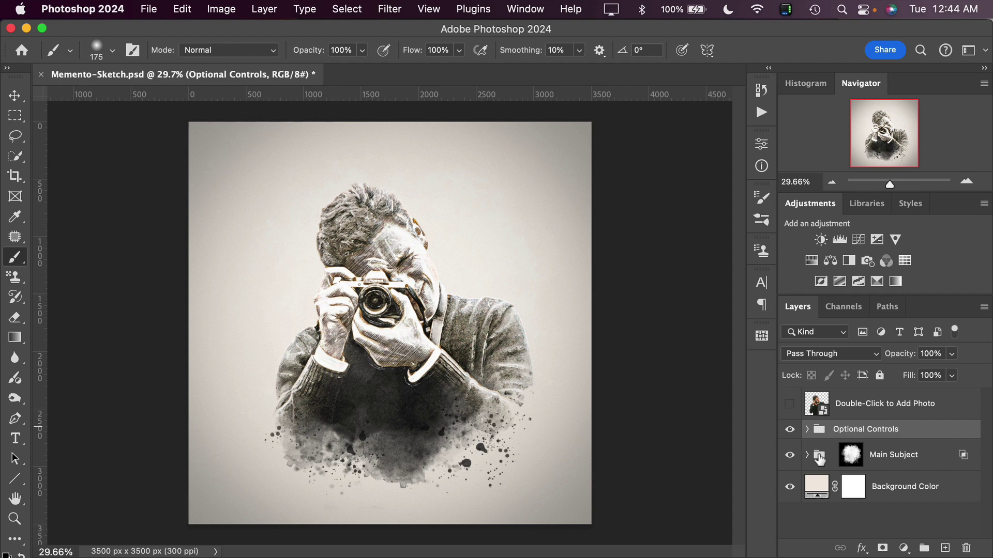
click(807, 456)
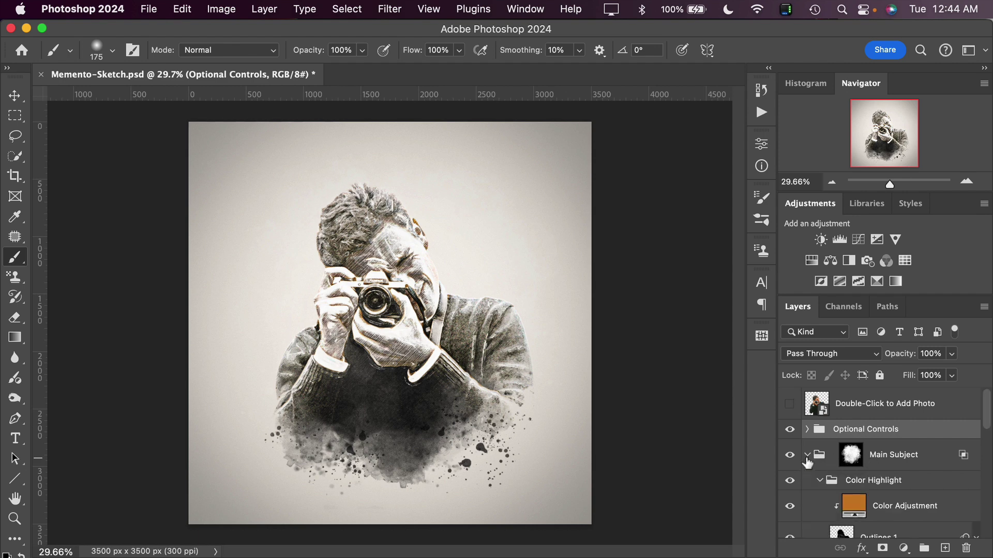
scroll(867, 476, down, 3)
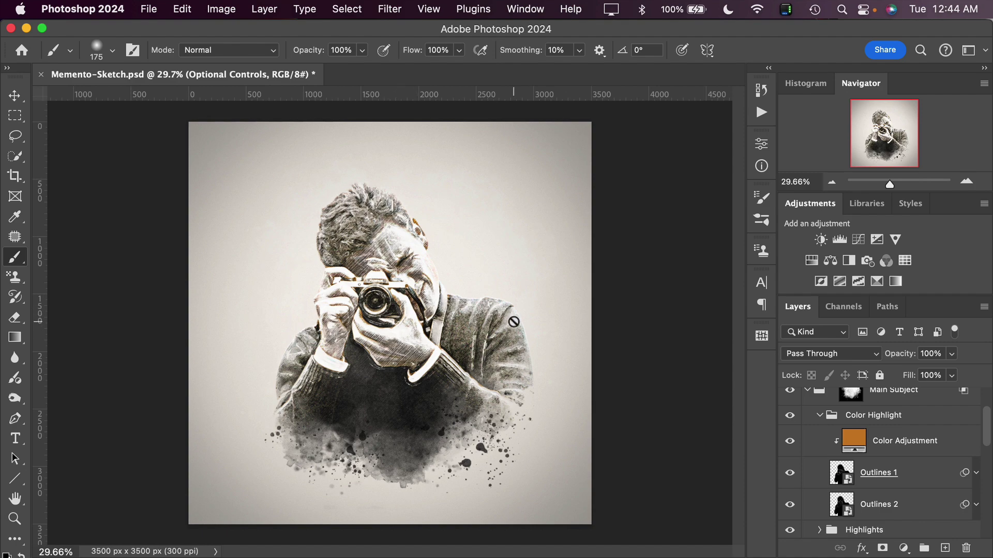
scroll(398, 317, up, 10)
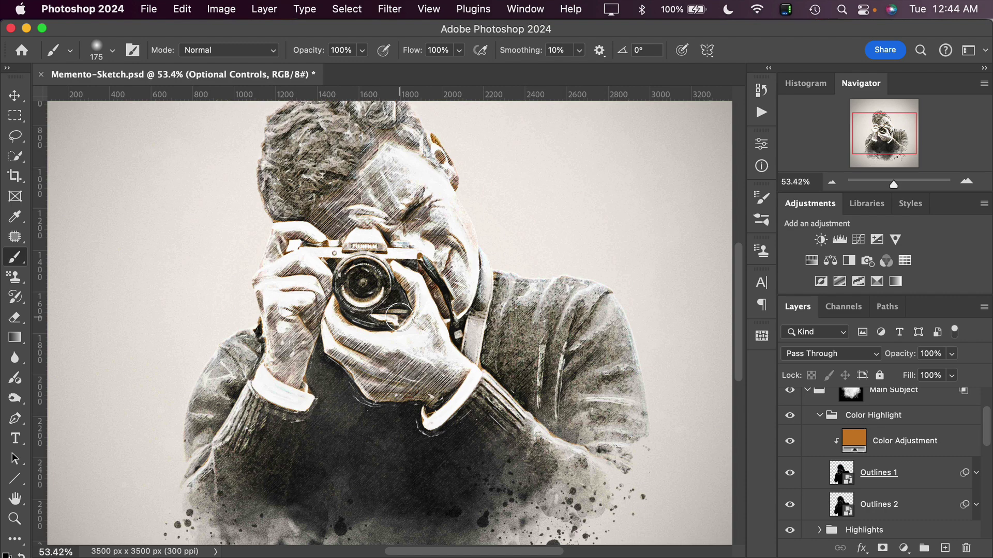
scroll(399, 317, up, 2)
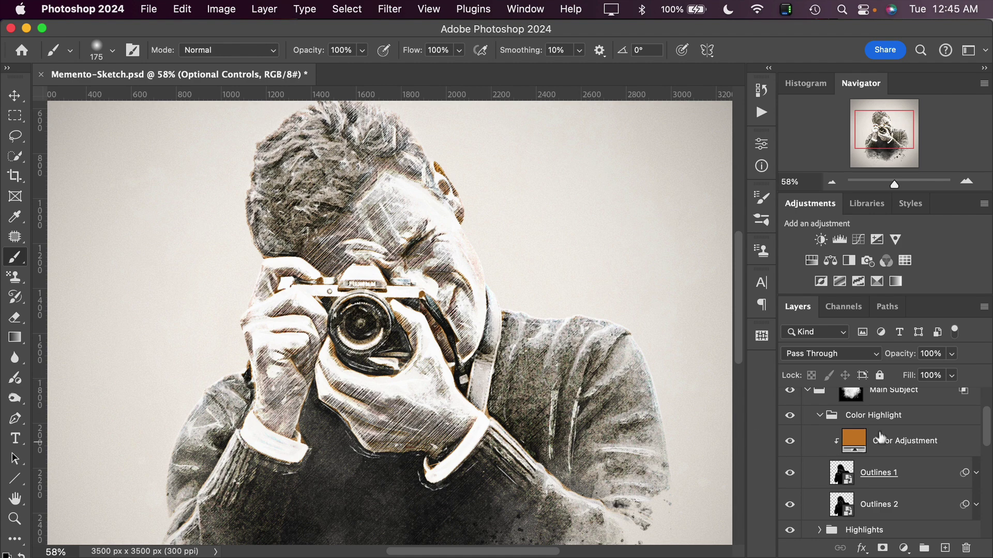
click(853, 443)
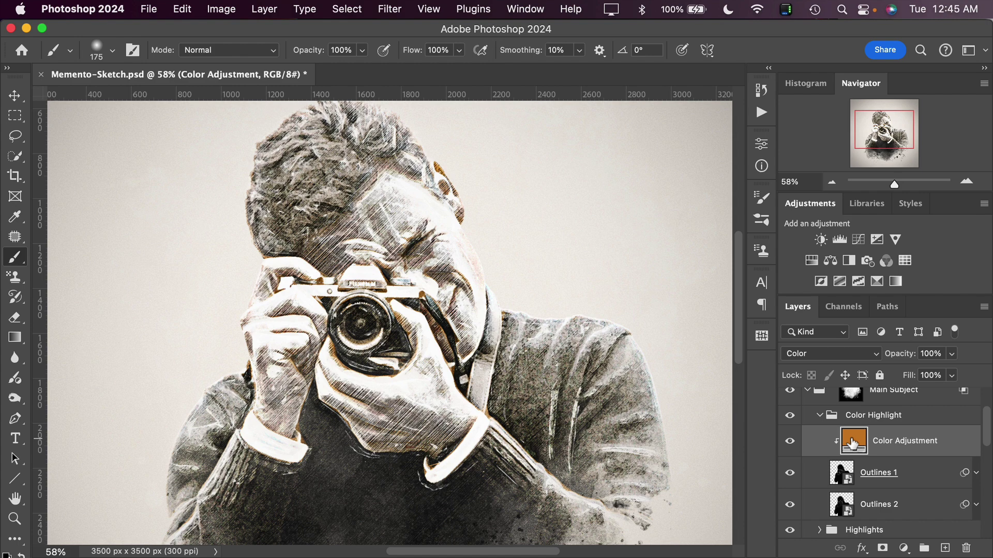
Try green, cyan and blue highlight colours for the Color Adjustment fill, then cancel.
double_click(853, 443)
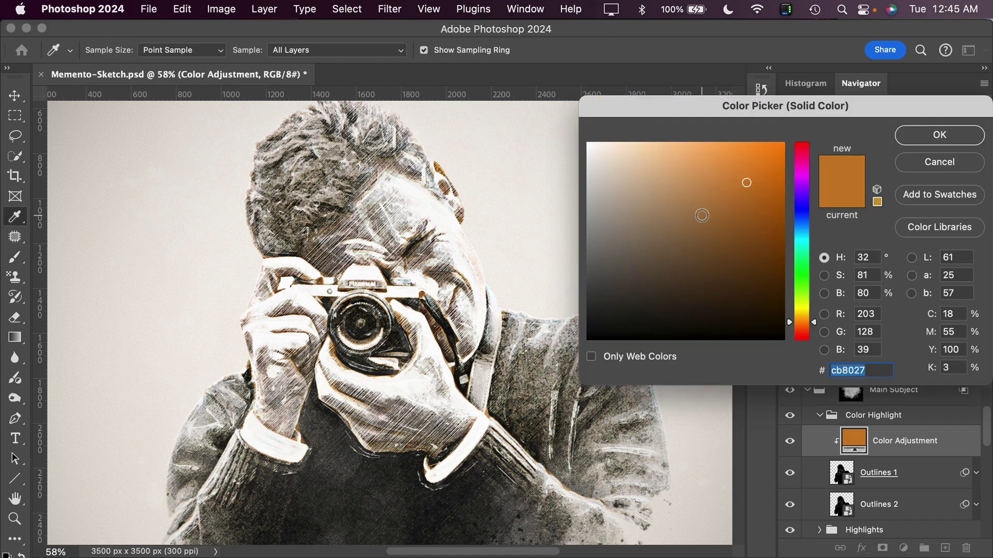
drag(803, 309, 800, 273)
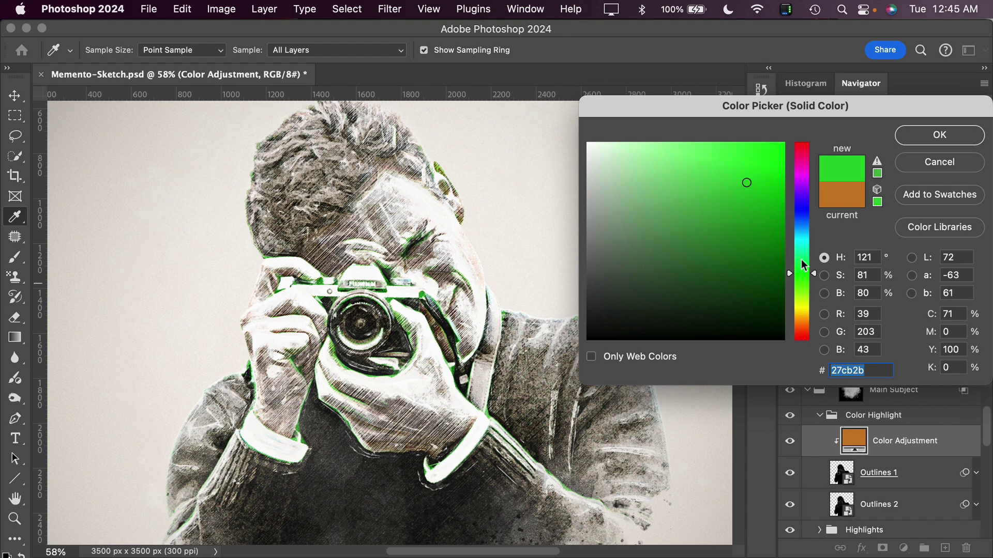
click(805, 242)
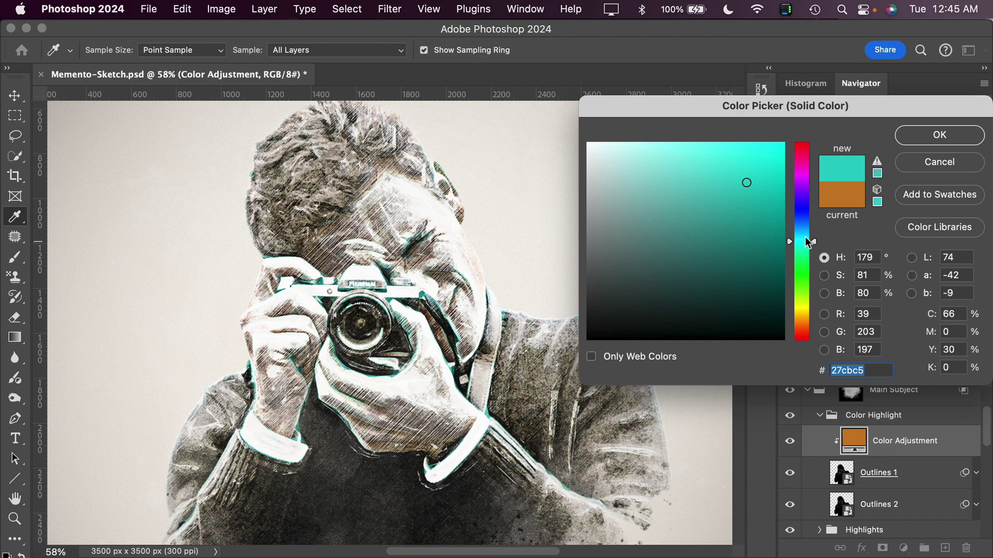
drag(805, 239, 803, 214)
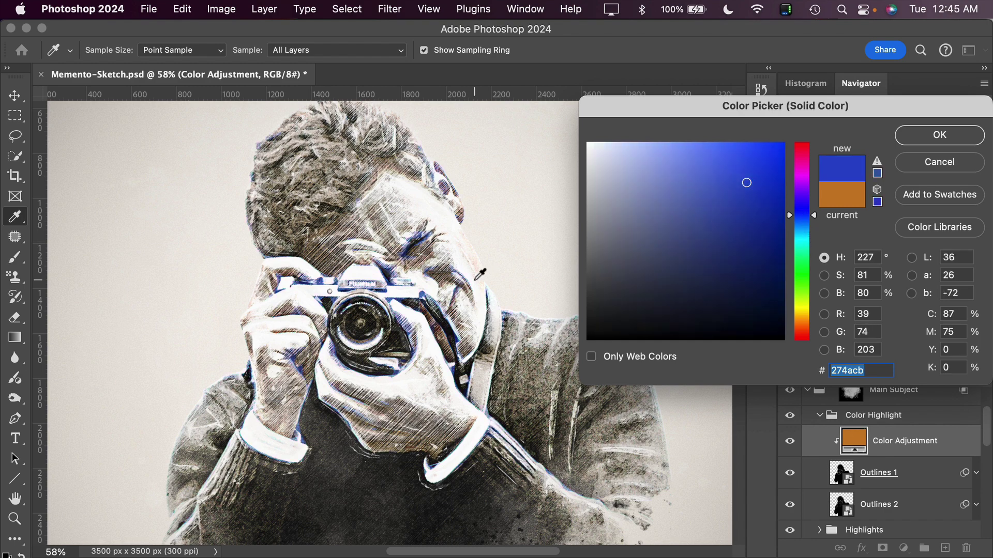
click(939, 162)
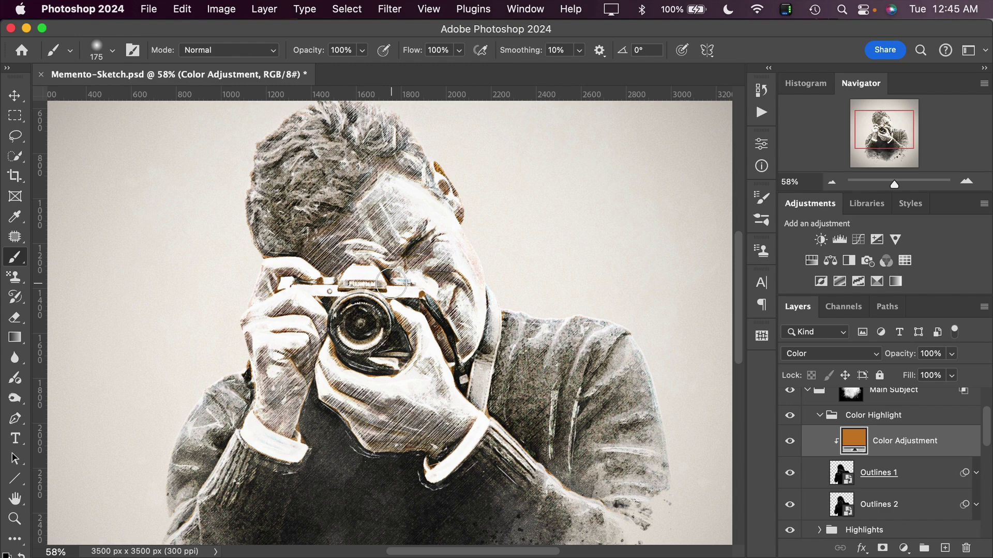
Reopen the fill's Color Picker and preview blue, duller green and muted purple highlights.
scroll(391, 283, down, 3)
scroll(390, 283, down, 1)
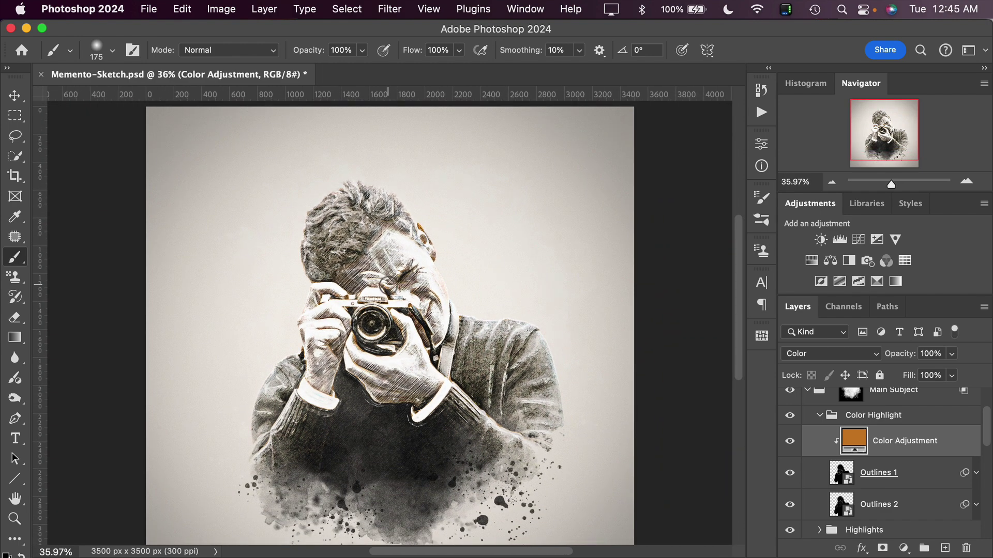
scroll(385, 286, down, 2)
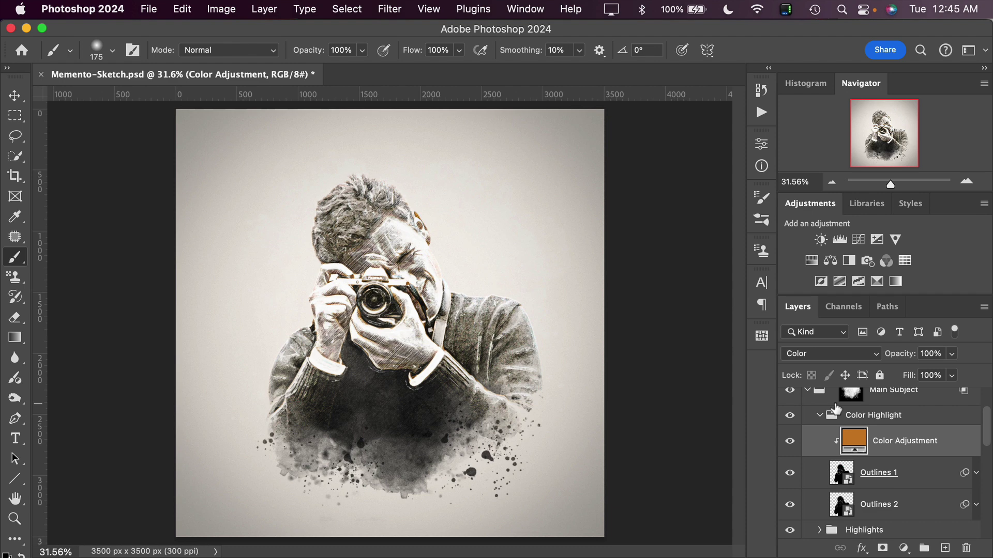
double_click(852, 441)
click(801, 215)
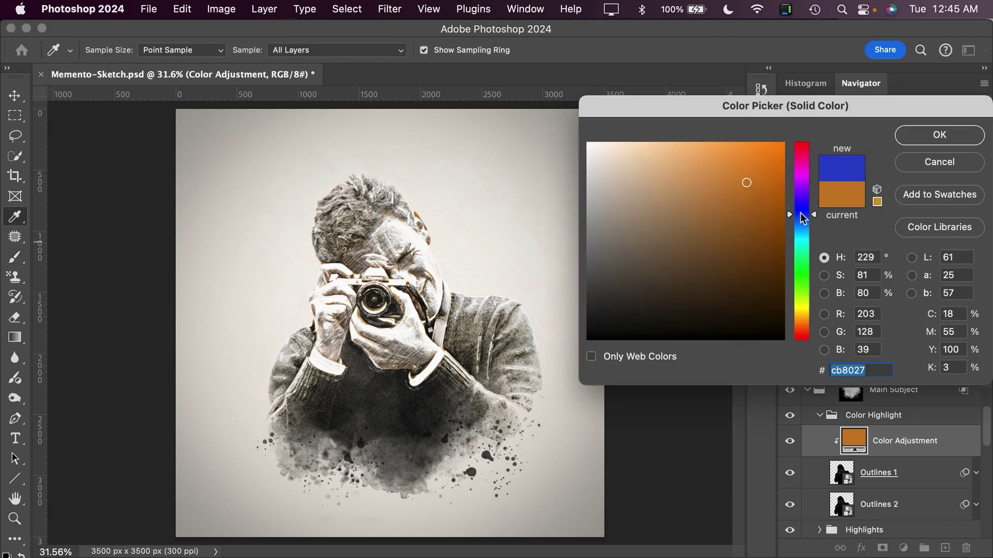
drag(801, 213, 800, 286)
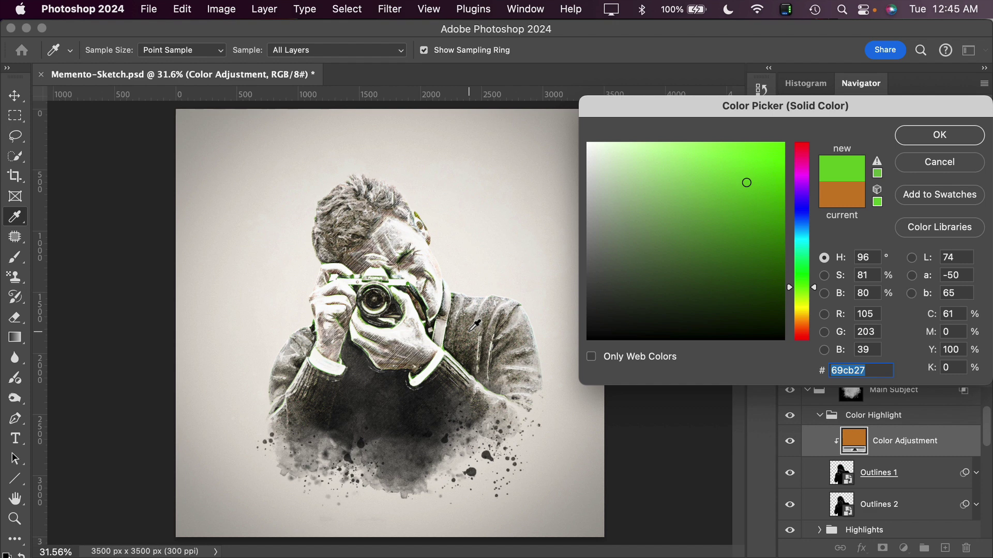
mouse_move(729, 185)
mouse_down()
mouse_move(683, 224)
mouse_move(715, 241)
mouse_up()
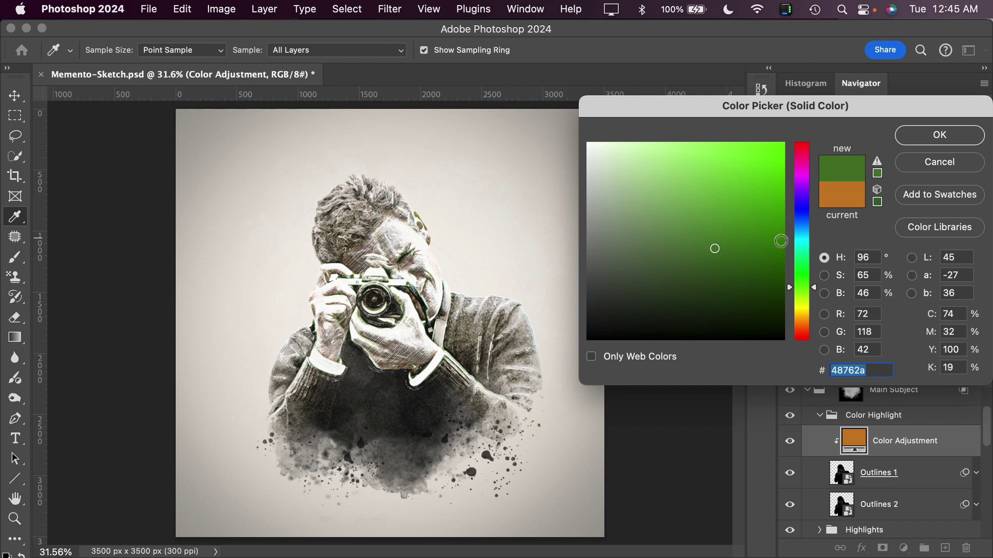
drag(807, 201, 804, 184)
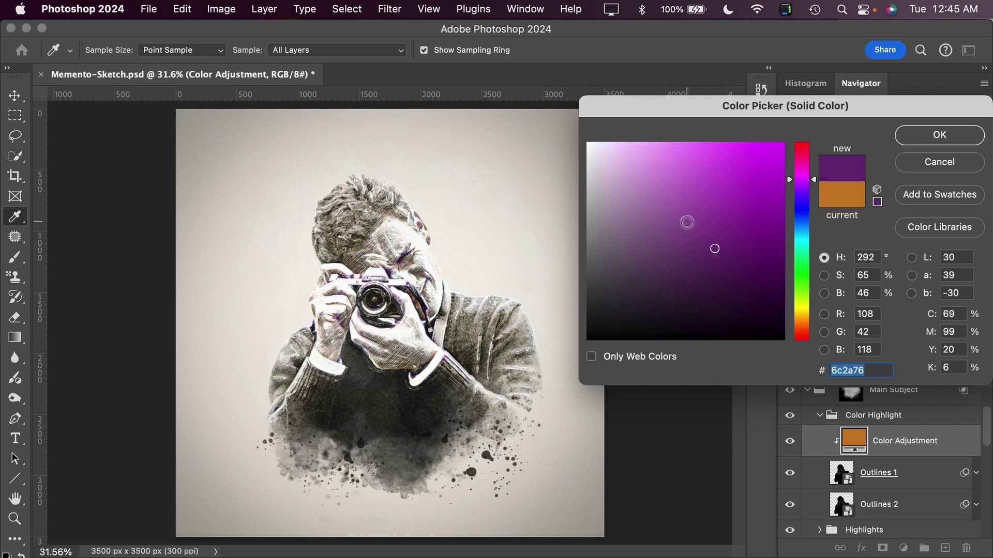
mouse_move(674, 231)
mouse_down()
mouse_move(666, 272)
mouse_move(762, 151)
mouse_up()
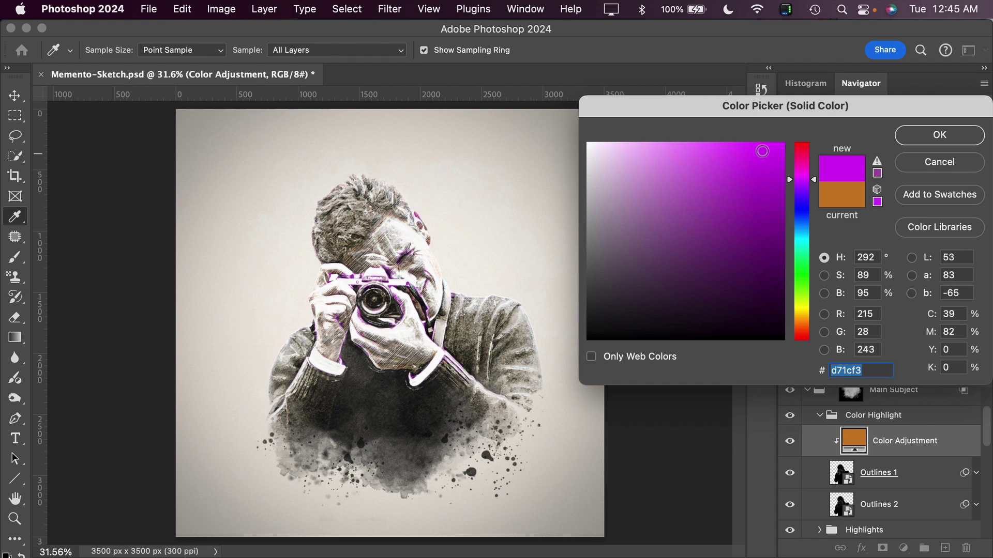
Preview a deepened golden yellow, then a teal #109ca1 highlight colour.
click(802, 318)
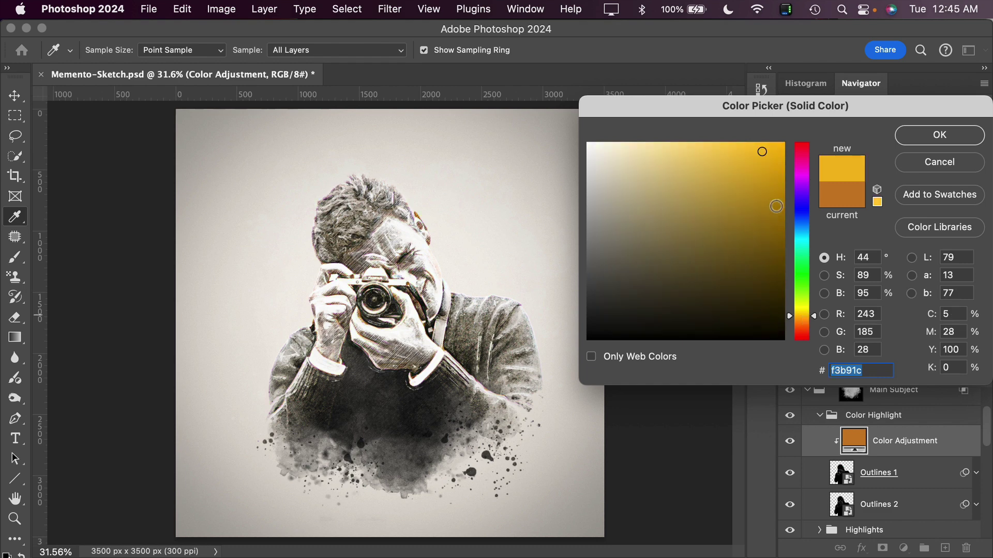
click(739, 200)
mouse_move(739, 200)
mouse_down()
mouse_move(763, 225)
mouse_move(765, 213)
mouse_up()
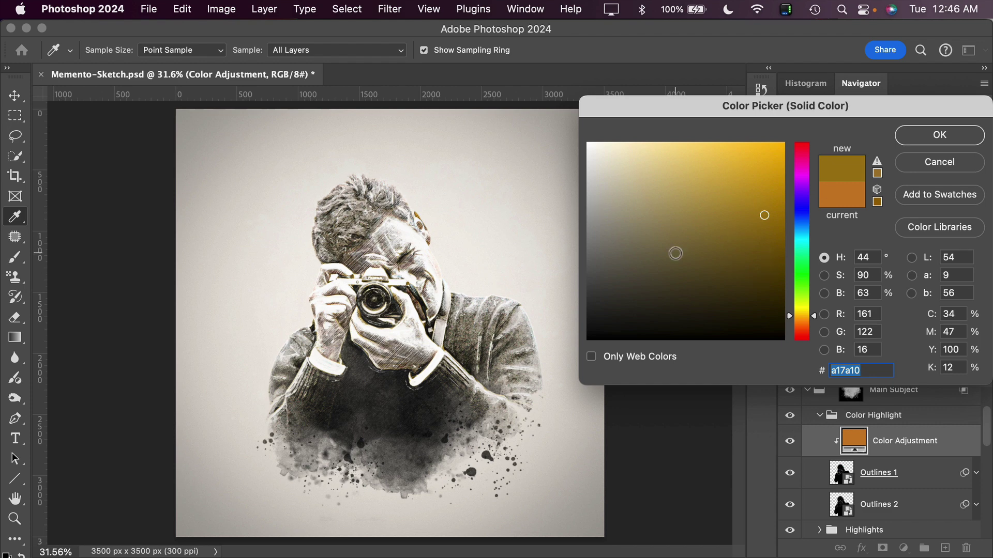
click(803, 241)
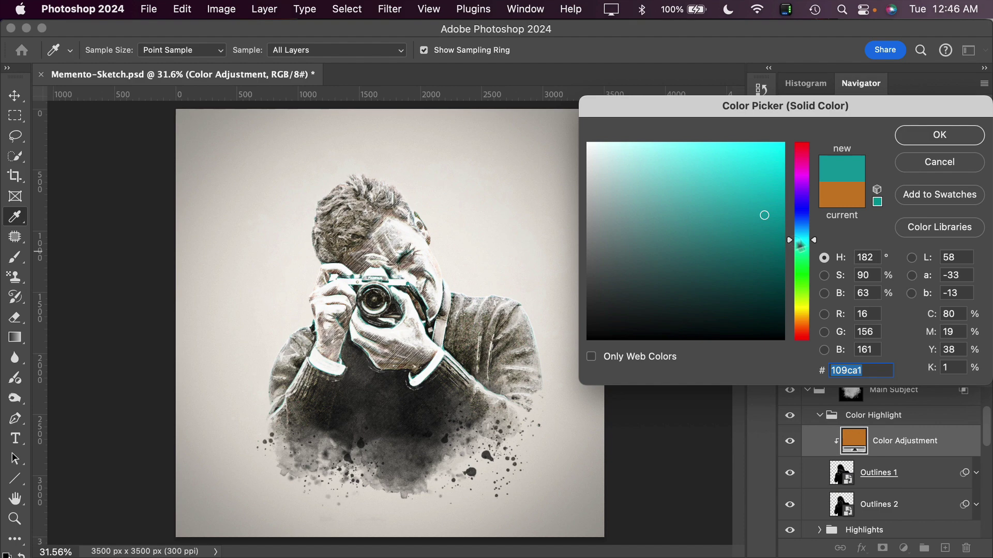
Cancel the Color Picker to keep the orange fill and zoom in on the hatching.
click(910, 168)
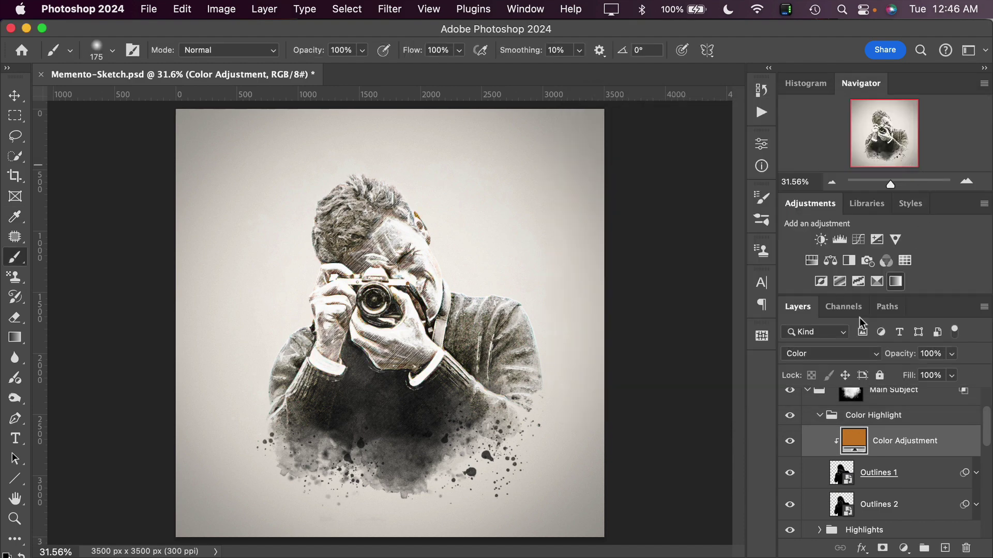
scroll(929, 492, down, 1)
scroll(930, 492, down, 1)
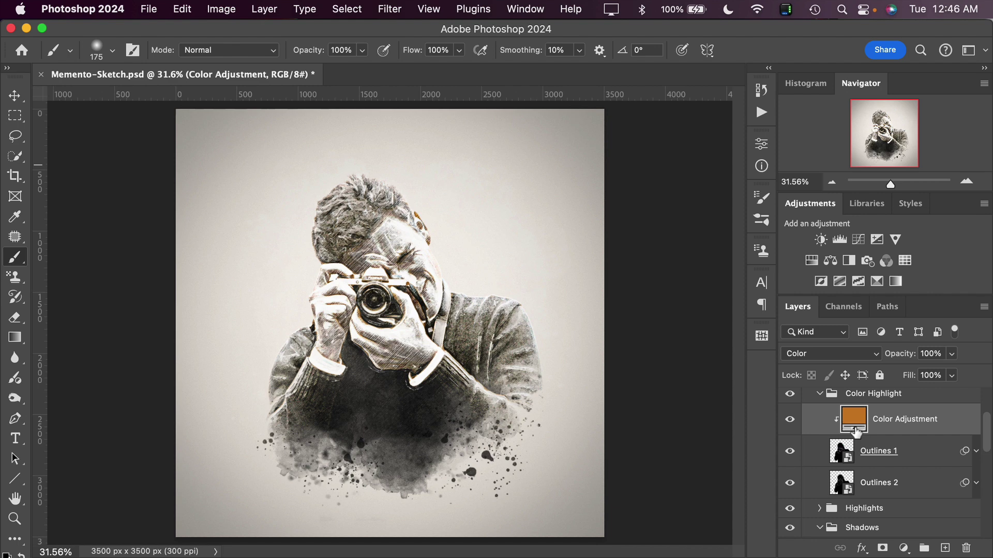
scroll(856, 428, up, 2)
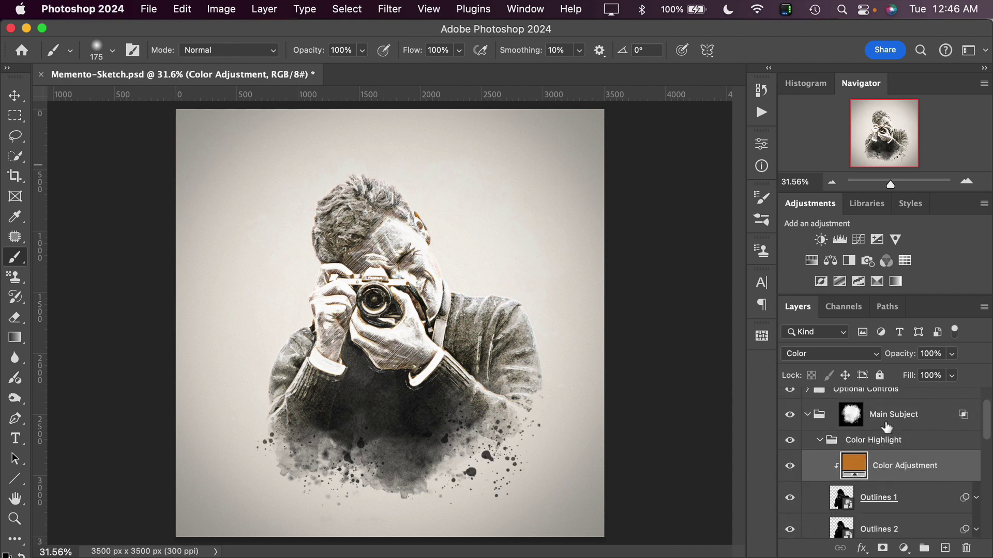
scroll(874, 468, down, 3)
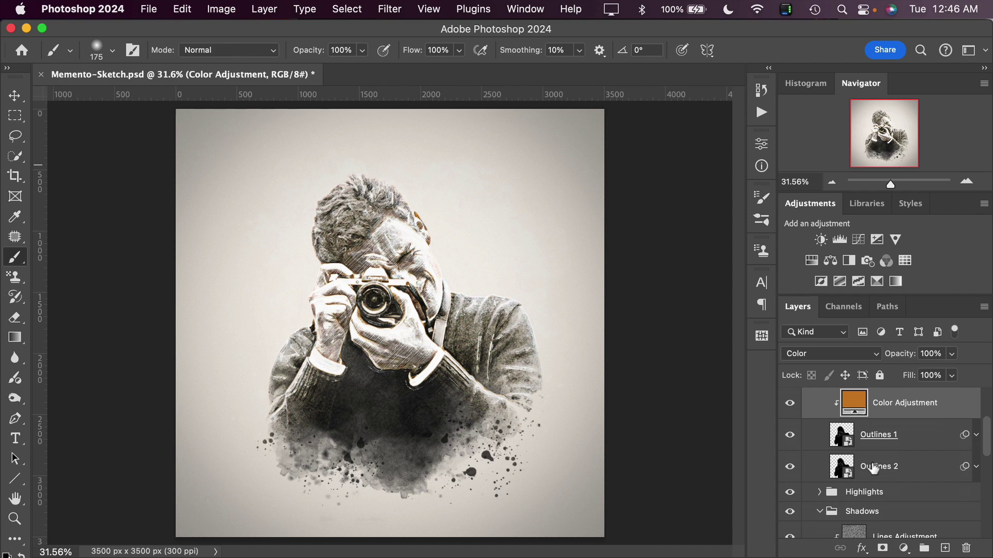
scroll(874, 468, down, 4)
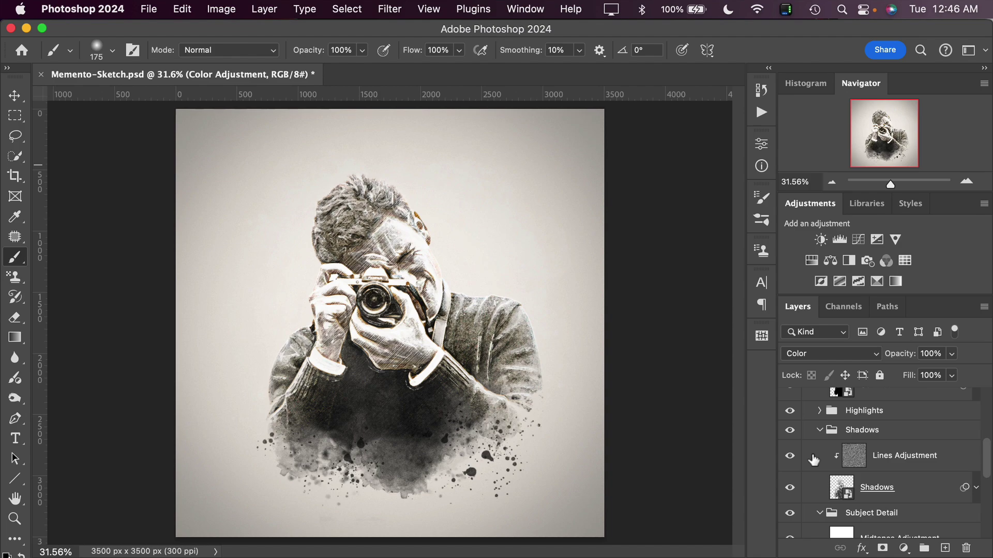
key(super+equal)
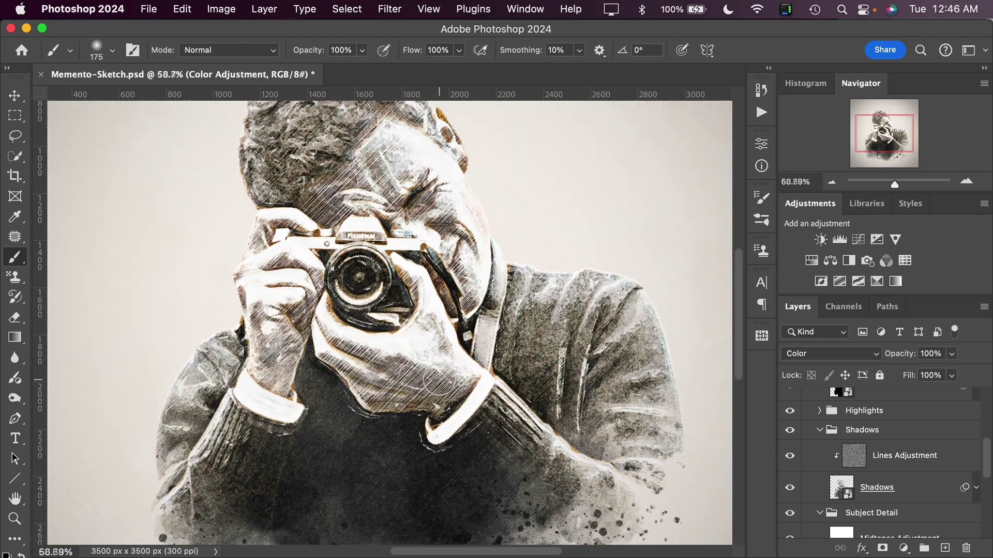
key(super+equal)
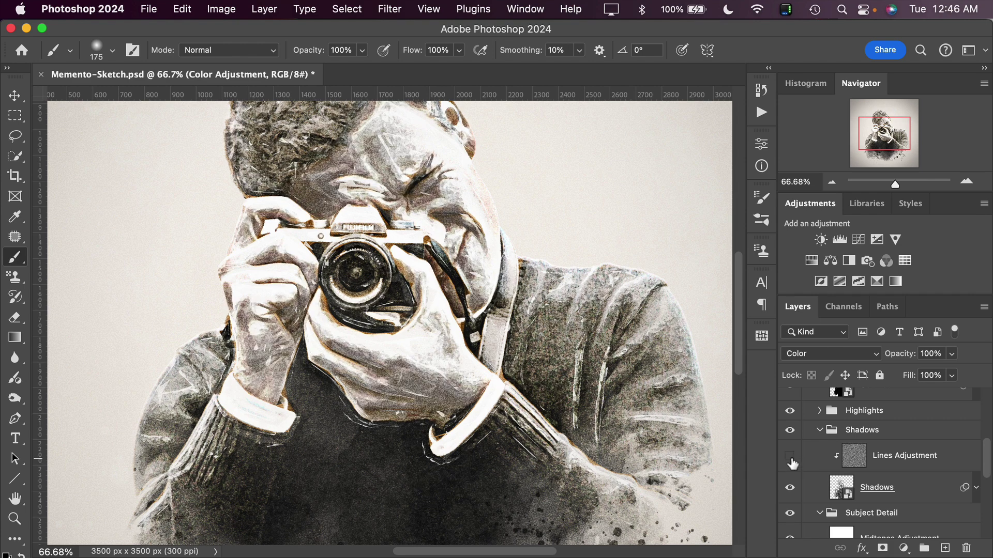
Show the Lines Adjustment layer and lower its opacity to 65%.
scroll(569, 402, down, 1)
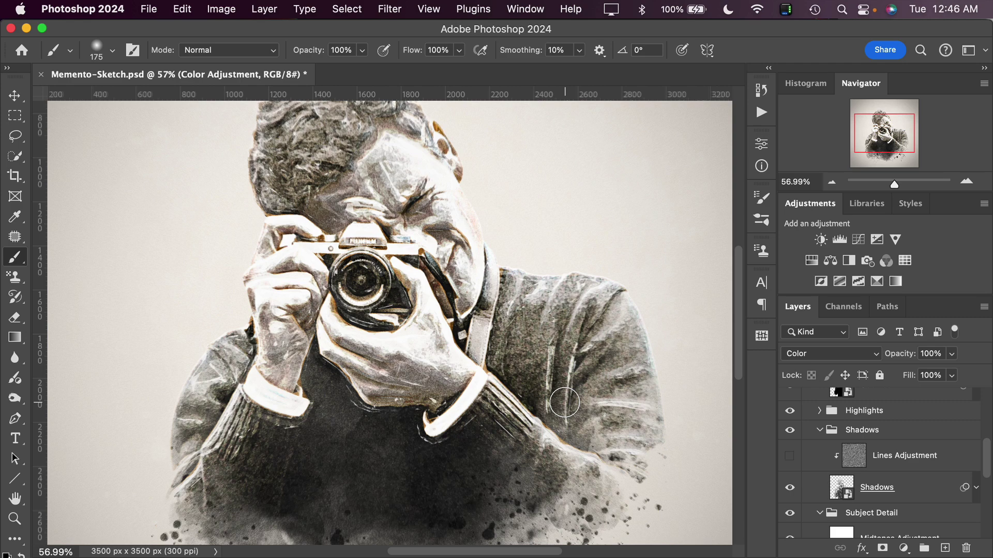
scroll(532, 419, down, 2)
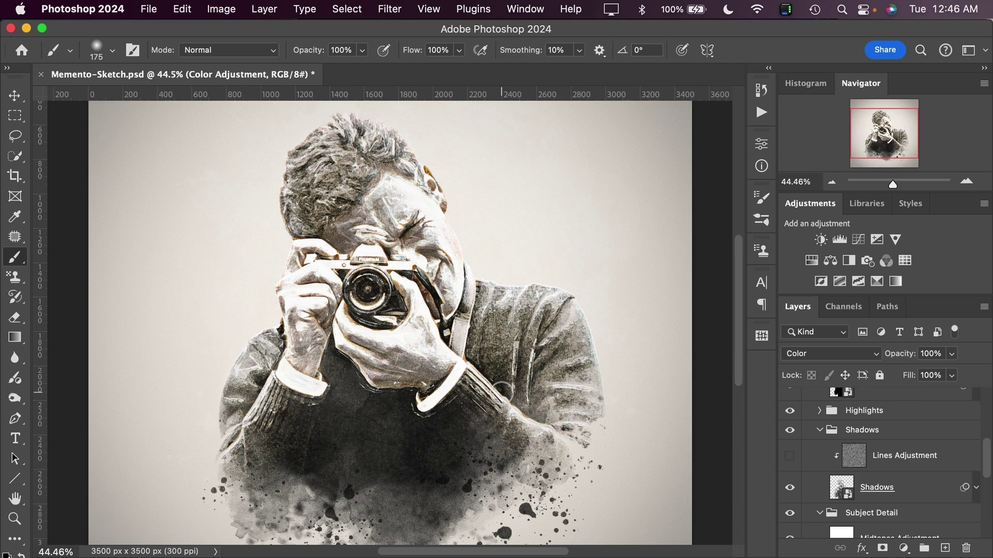
scroll(424, 390, down, 1)
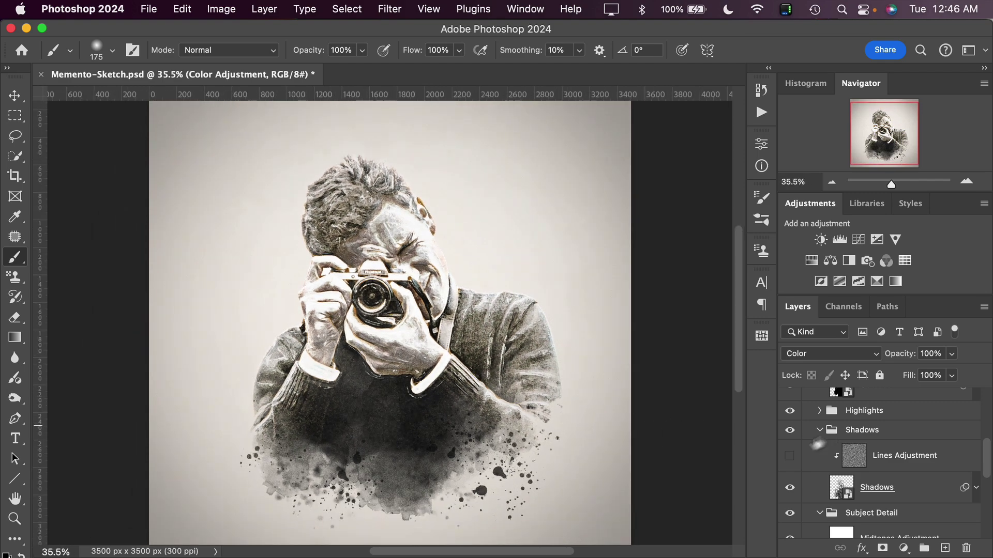
click(790, 459)
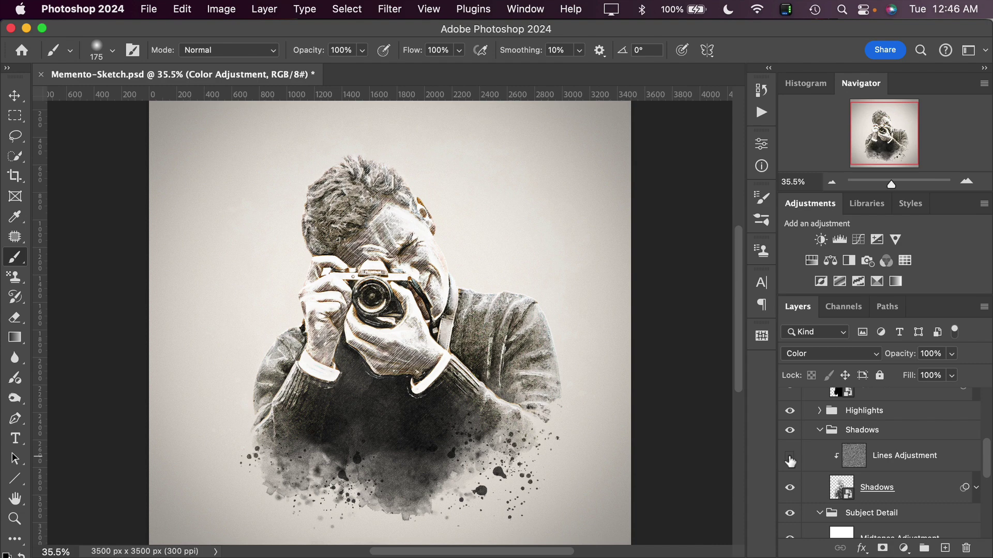
click(855, 457)
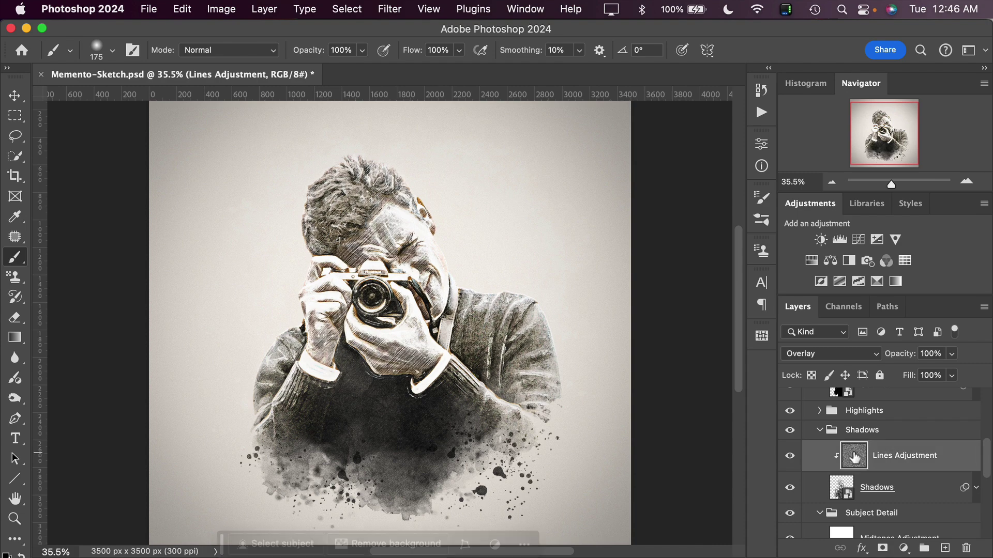
drag(900, 357, 876, 357)
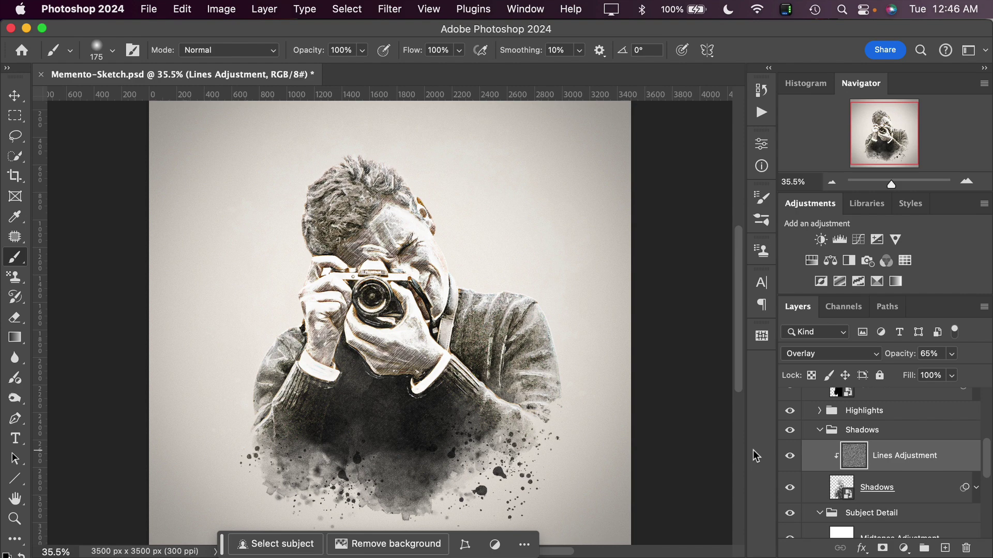
Compare the sketch with Midtones Adjustment and Subject Overlay hidden, leaving both visible.
scroll(893, 460, down, 2)
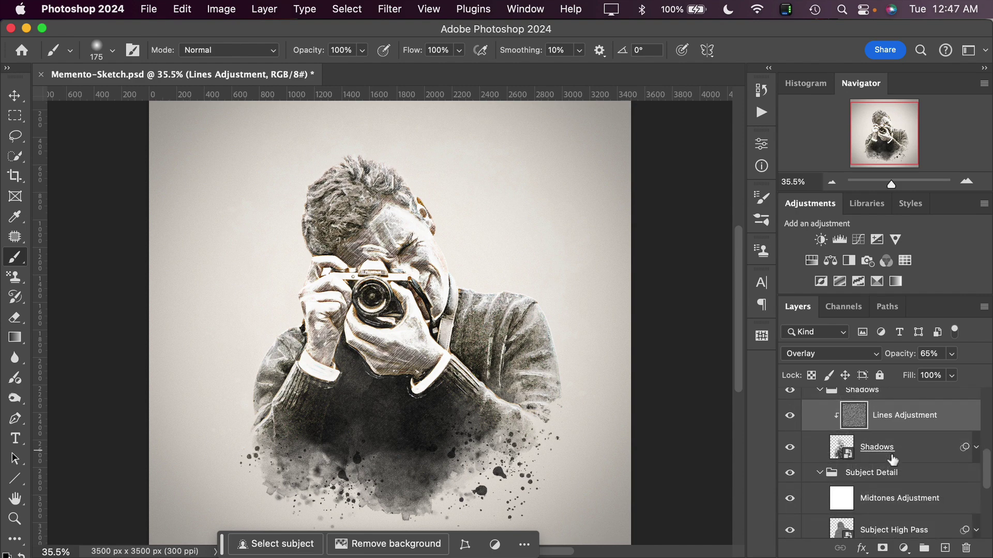
scroll(893, 460, down, 3)
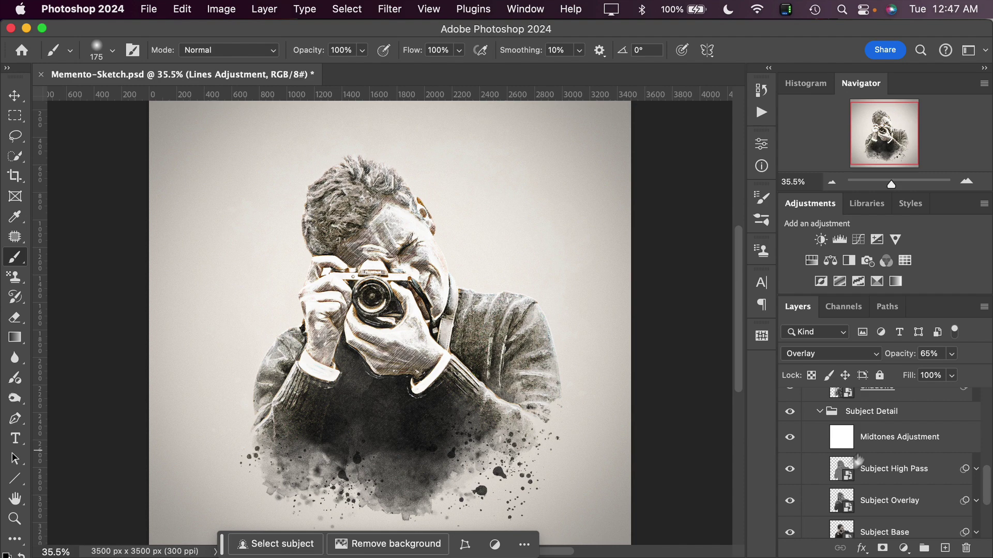
scroll(859, 485, down, 1)
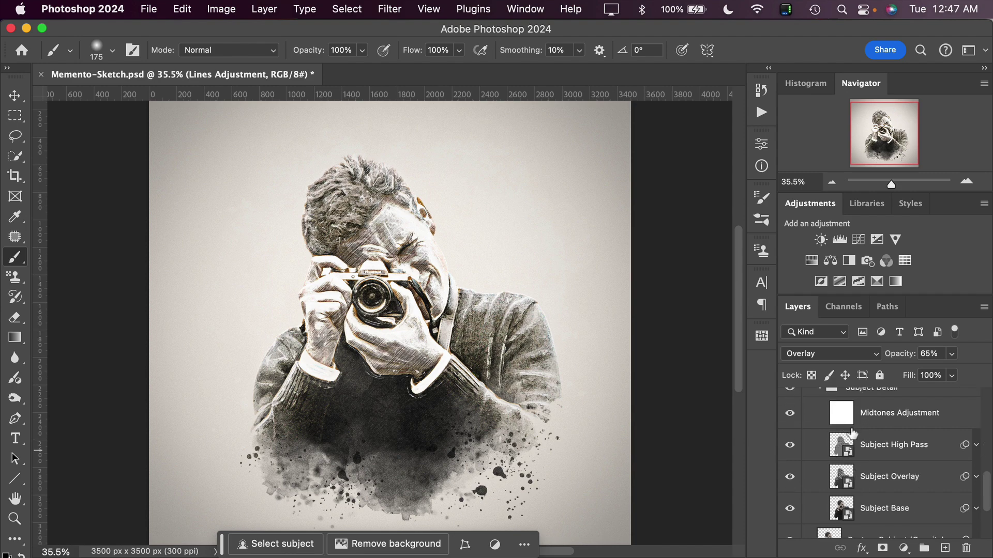
click(789, 416)
click(790, 414)
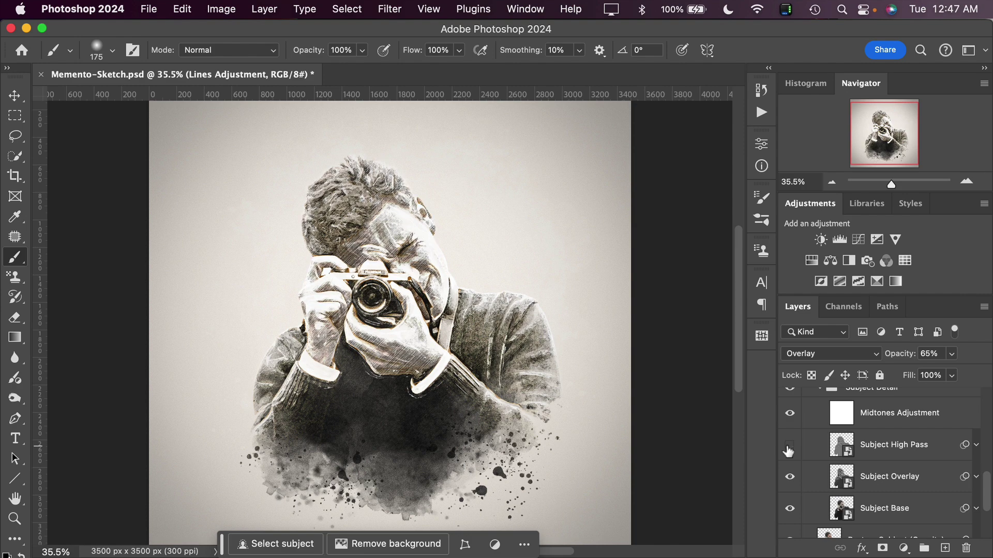
click(789, 478)
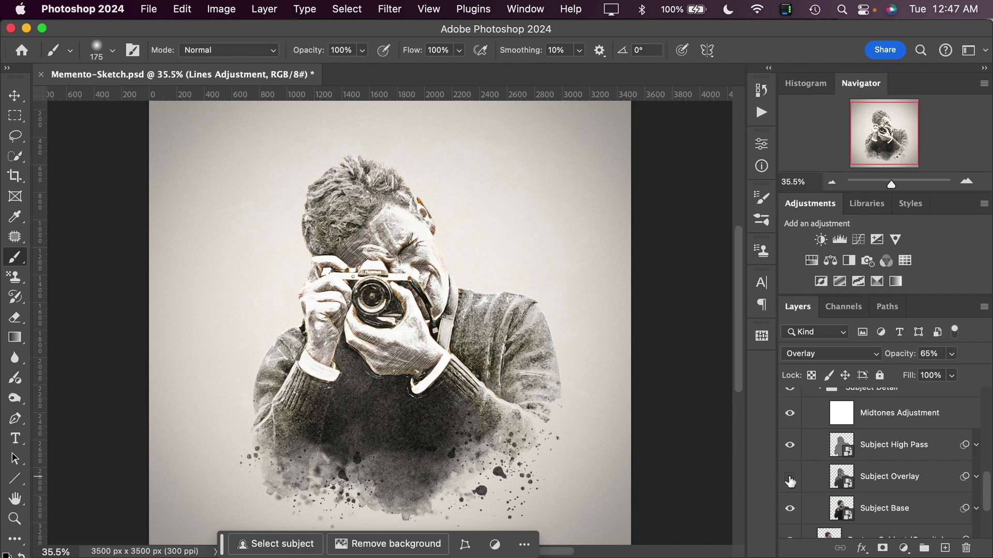
click(790, 479)
click(789, 480)
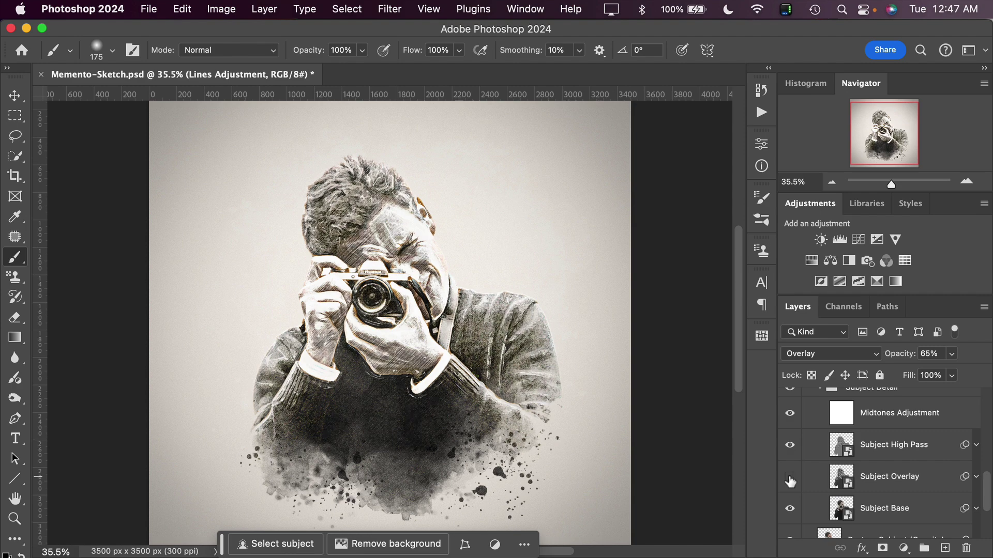
click(790, 480)
Set the Subject Base layer's opacity to 70%.
click(867, 514)
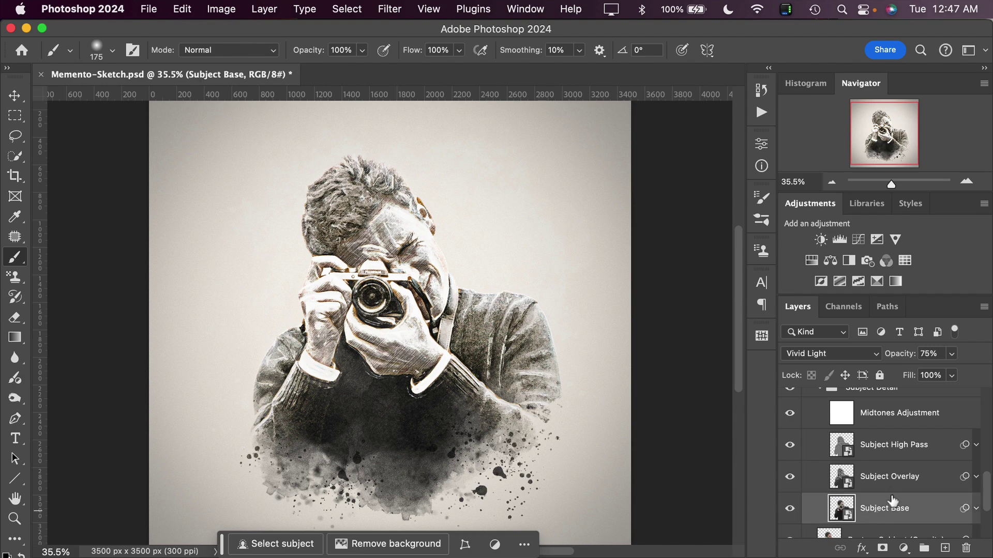
drag(901, 354, 959, 352)
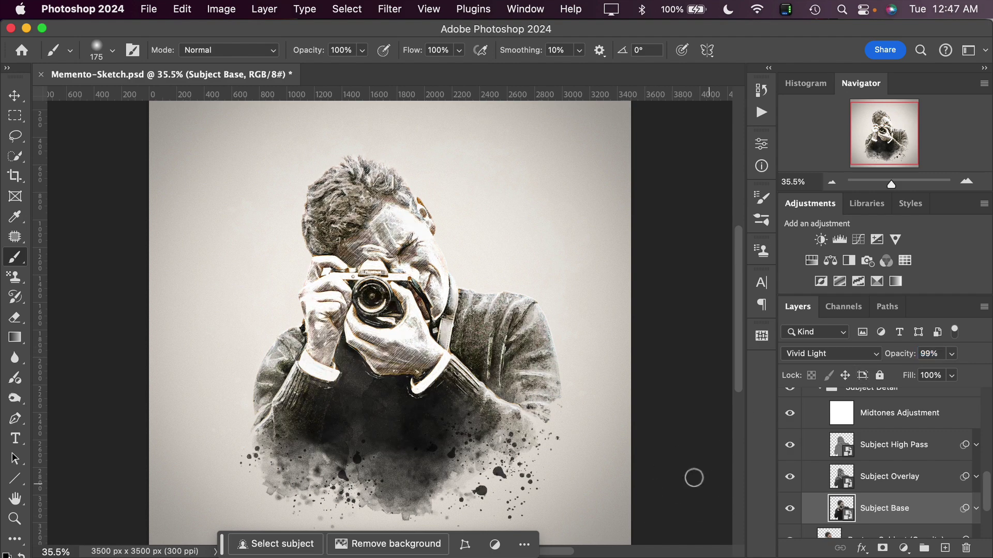
click(924, 354)
text(70)
key(Tab)
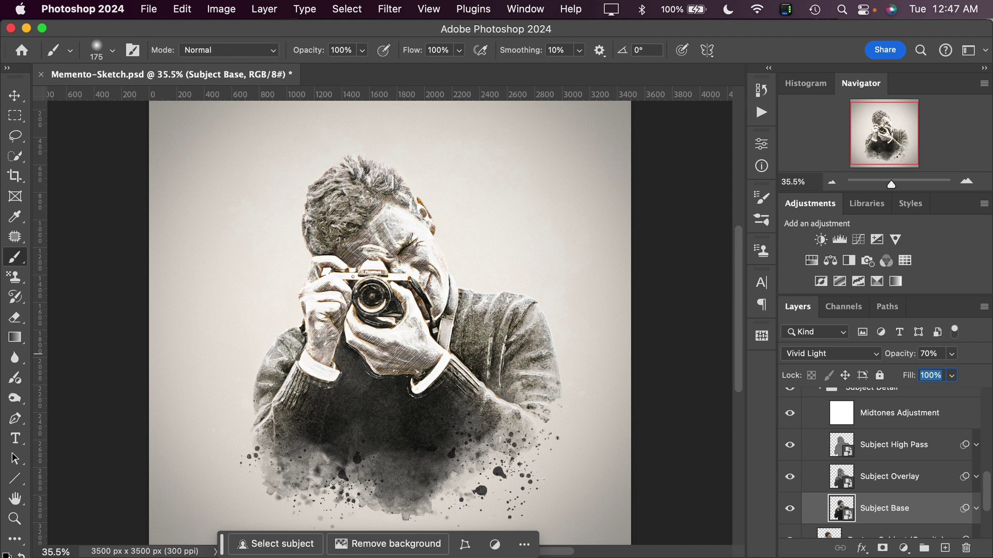
Select the Restore Subject (Opacity) layer, try 67% and 80% opacity, then set it to 0%.
scroll(906, 454, down, 3)
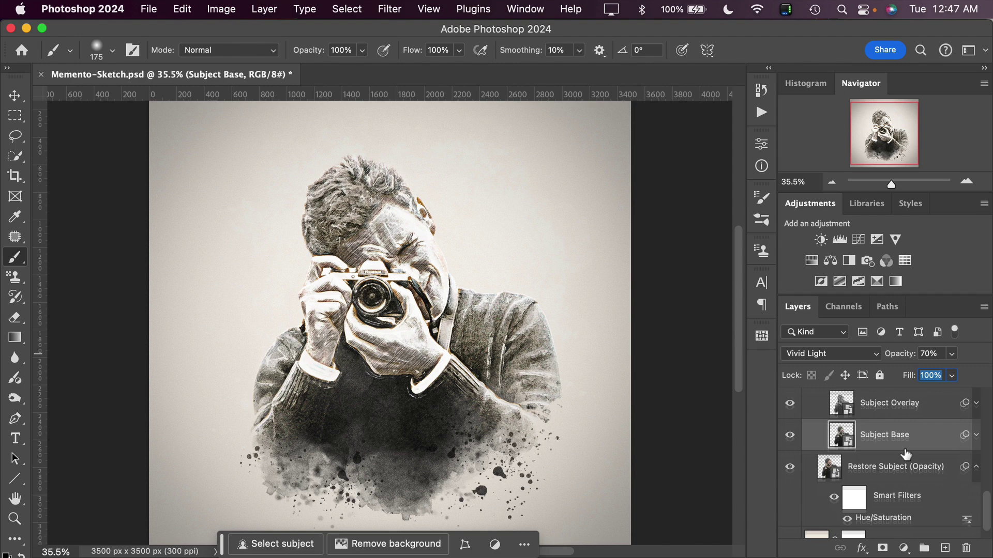
scroll(906, 454, down, 1)
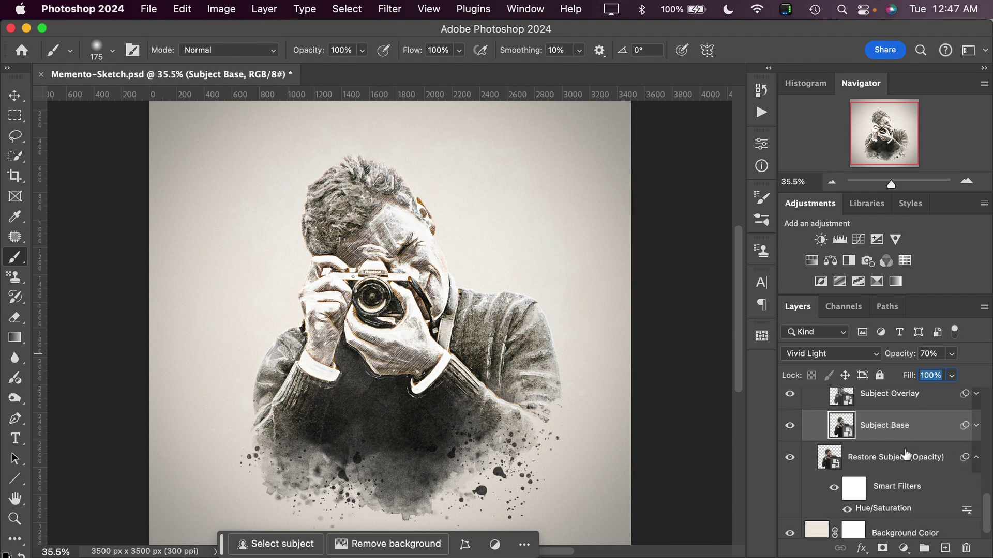
click(833, 449)
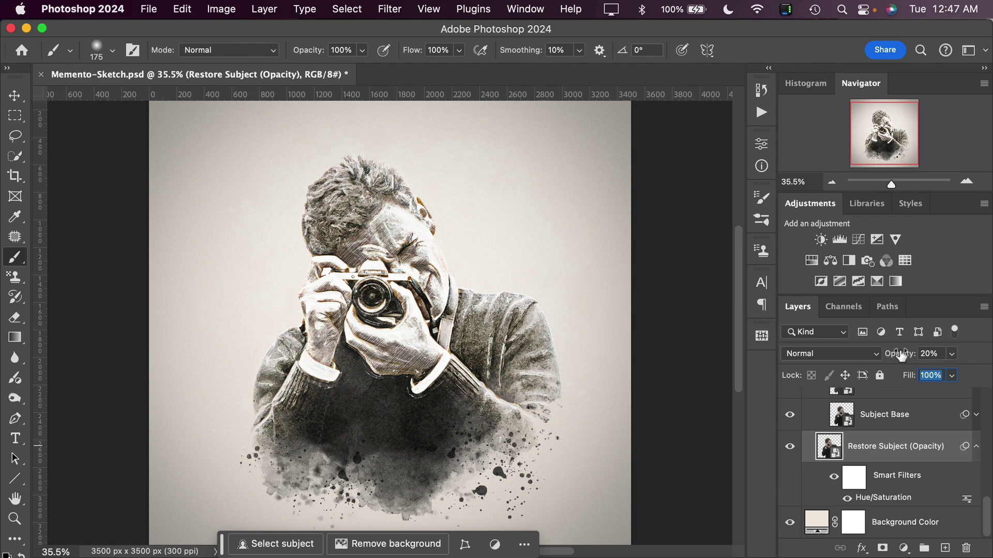
drag(895, 354, 922, 358)
text(67)
key(Tab)
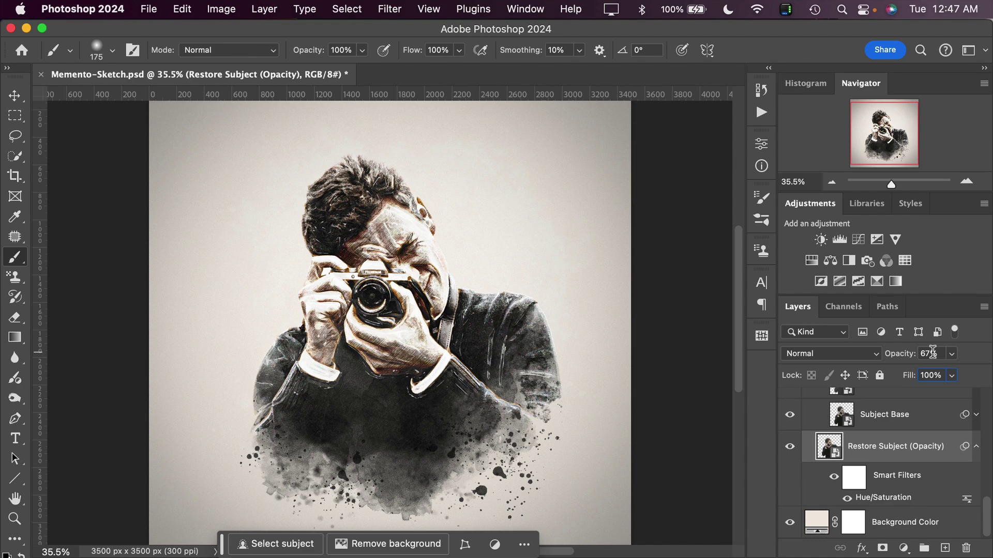
drag(895, 355, 909, 358)
key(Tab)
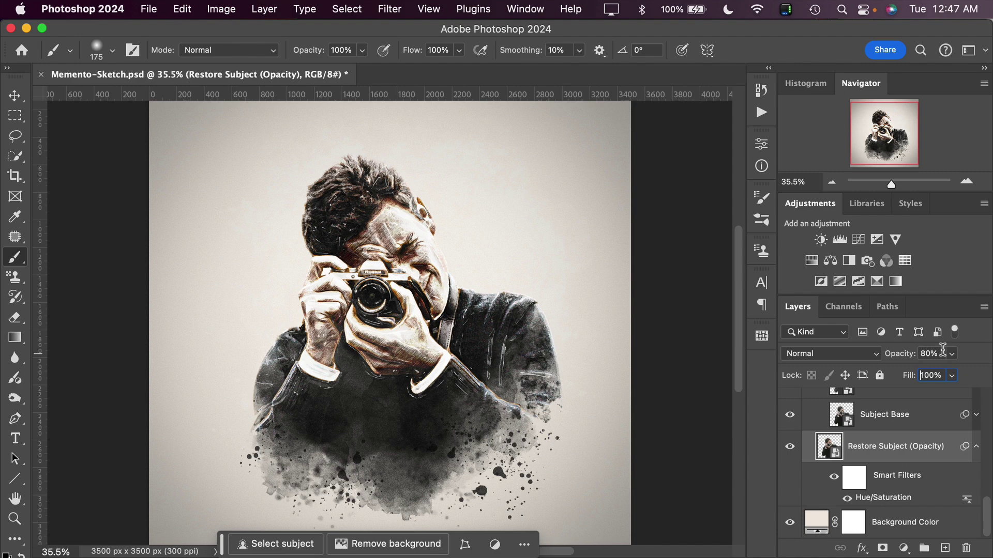
text(20)
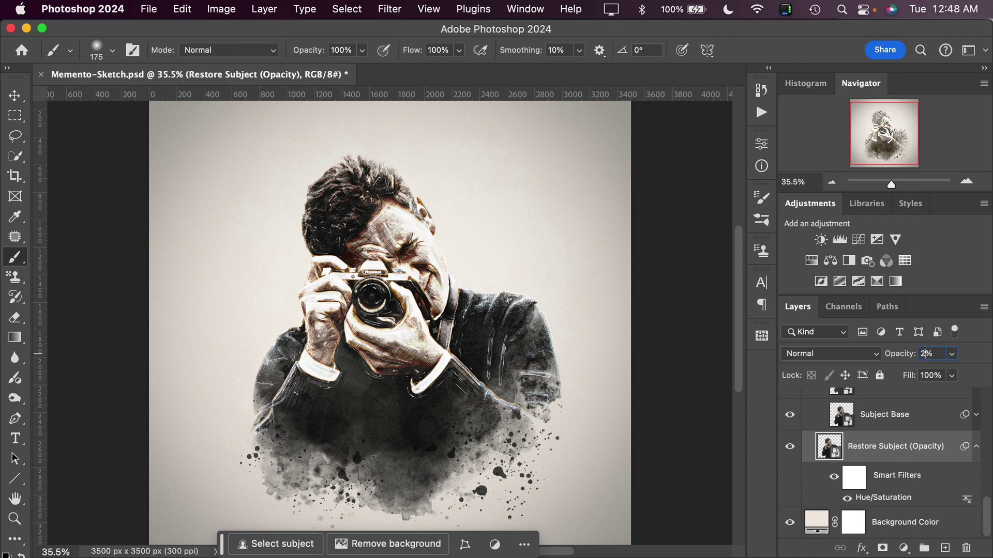
key(BackSpace)
key(BackSpace)
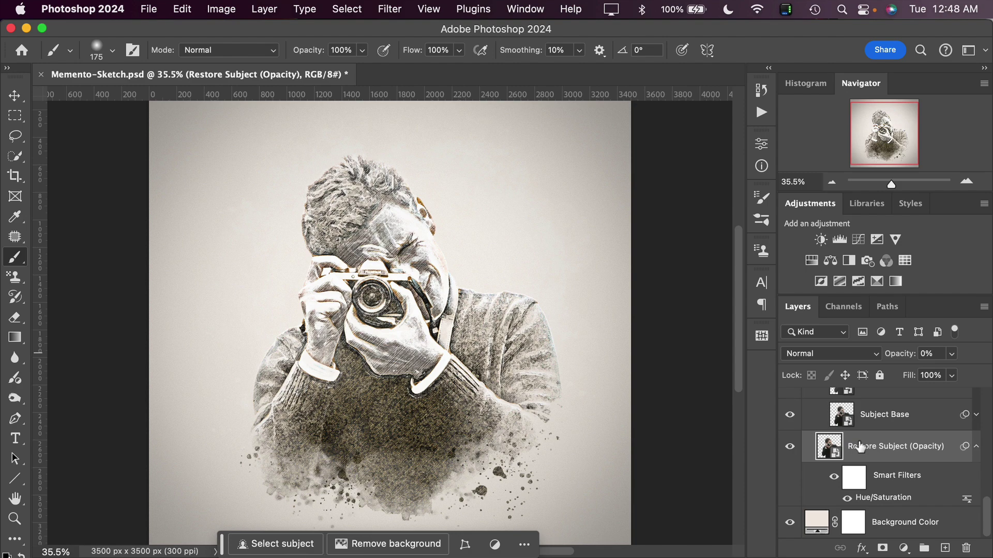
Add an inverted black layer mask to Restore Subject (Opacity) and set its opacity to 50%.
click(882, 548)
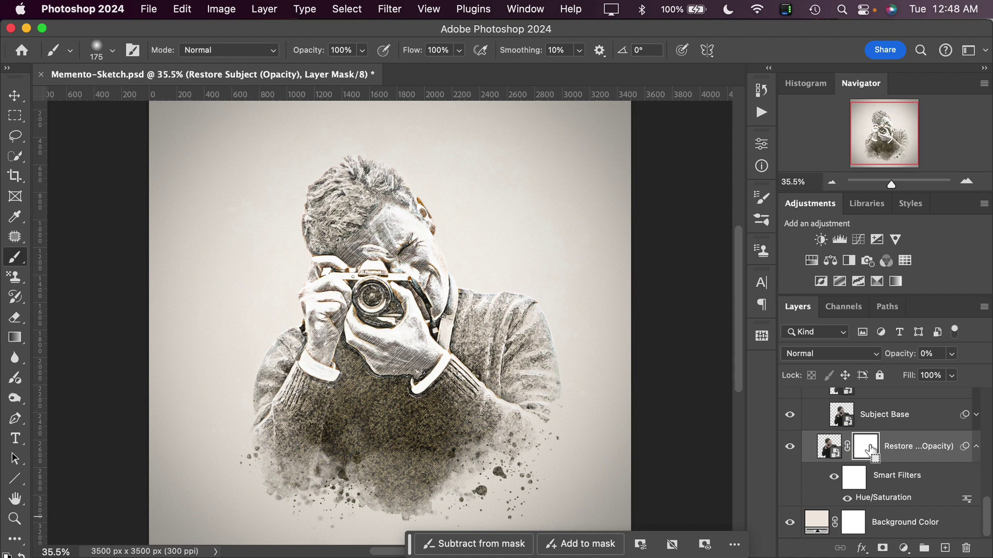
key(super+i)
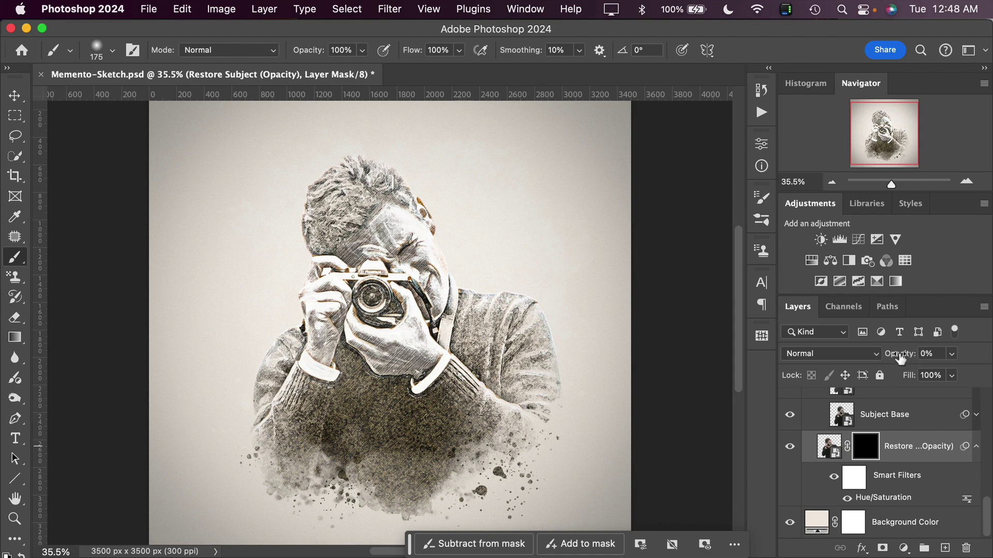
drag(901, 357, 940, 368)
click(925, 356)
text(50)
key(Tab)
With a 50% opacity, 500 px brush, paint detail back around the eye and brow.
click(335, 50)
text(50)
key(Tab)
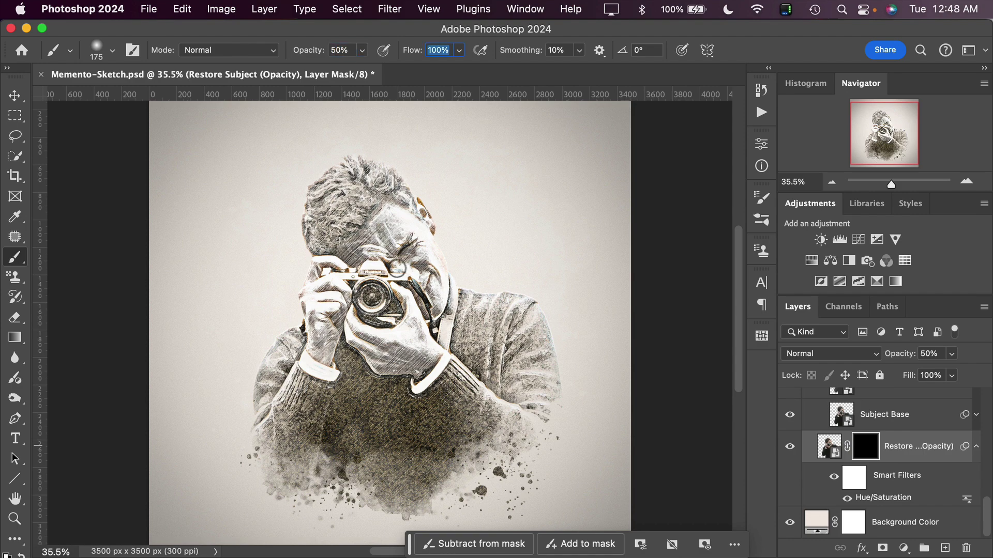
key(bracketright)
key(bracketright)
key(bracketright)
key(bracketright)
key(bracketright)
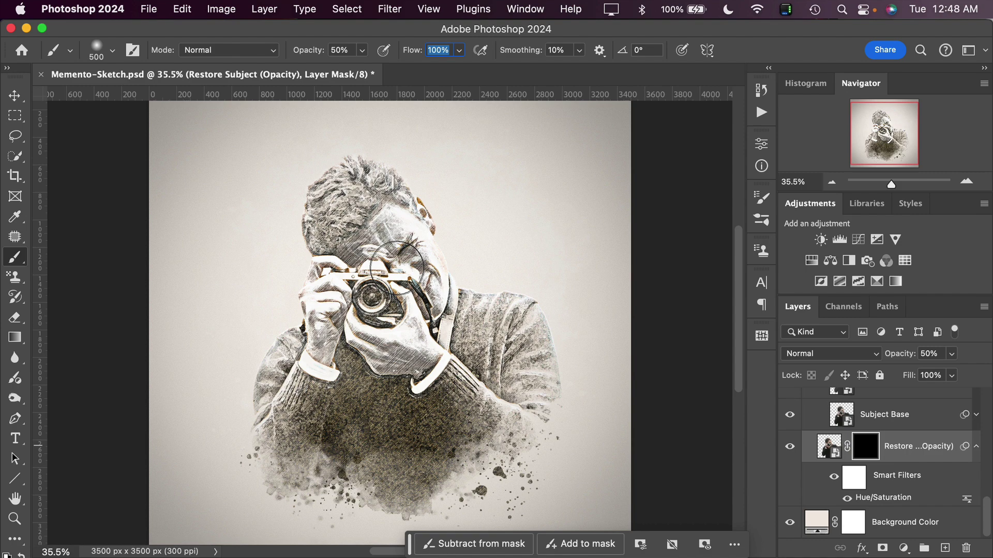
mouse_move(398, 234)
mouse_down()
mouse_move(365, 216)
mouse_move(380, 251)
mouse_move(408, 240)
mouse_move(414, 280)
mouse_move(401, 232)
mouse_move(395, 243)
mouse_move(347, 223)
mouse_move(363, 203)
mouse_move(338, 227)
mouse_move(348, 195)
mouse_move(385, 202)
mouse_move(374, 198)
mouse_move(429, 295)
mouse_move(385, 221)
mouse_move(410, 284)
mouse_move(330, 283)
mouse_move(324, 339)
mouse_move(328, 327)
mouse_move(391, 347)
mouse_move(385, 309)
mouse_move(401, 322)
mouse_move(387, 314)
mouse_move(391, 279)
mouse_move(420, 275)
mouse_move(410, 223)
mouse_move(422, 300)
mouse_move(414, 269)
mouse_move(339, 249)
mouse_move(311, 349)
mouse_move(356, 287)
mouse_move(346, 201)
mouse_move(381, 196)
mouse_move(411, 238)
mouse_move(421, 295)
mouse_move(404, 218)
mouse_move(349, 188)
mouse_move(319, 235)
mouse_move(326, 265)
mouse_move(376, 310)
mouse_move(320, 352)
mouse_up()
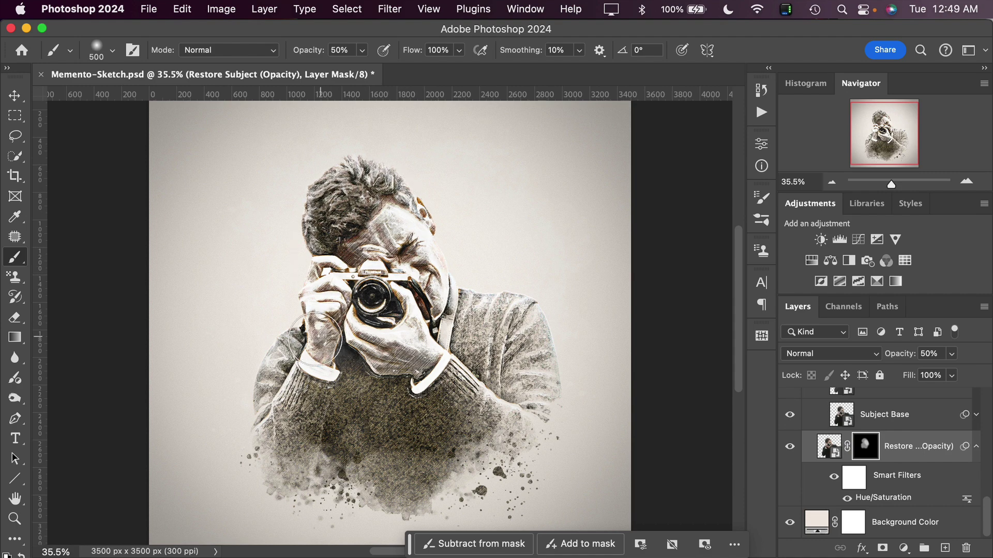
Toggle Restore Subject's visibility to compare before and after, then lower its opacity to 39%.
click(792, 449)
click(791, 449)
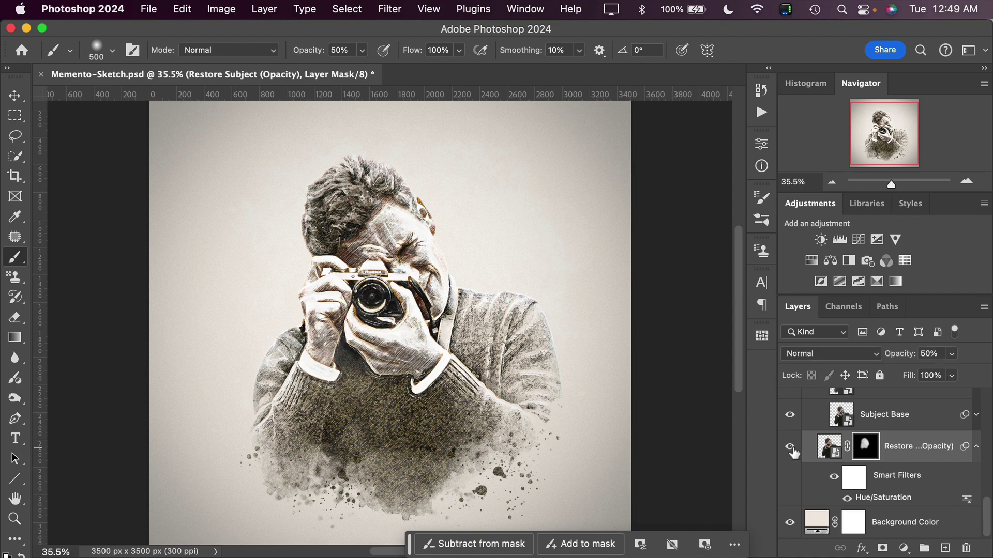
click(791, 449)
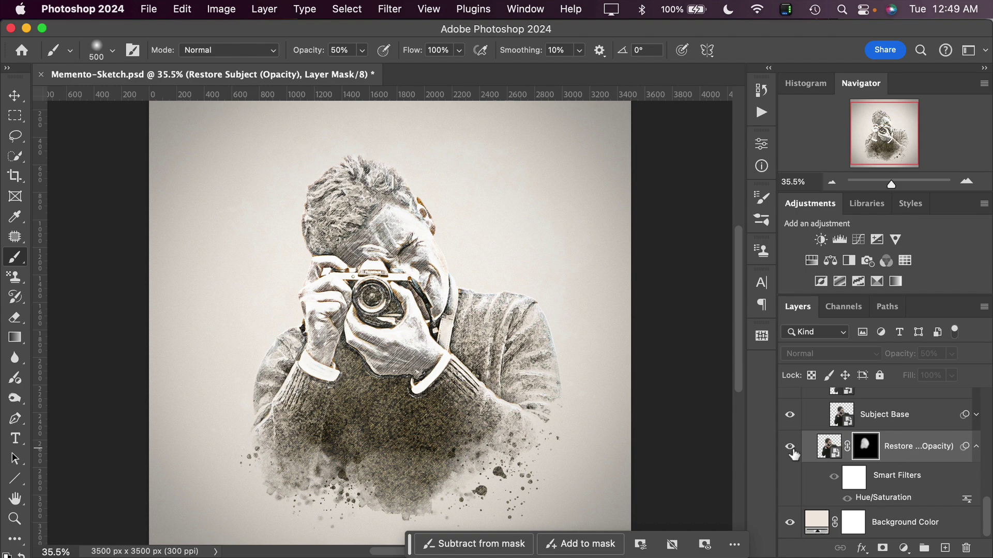
click(791, 449)
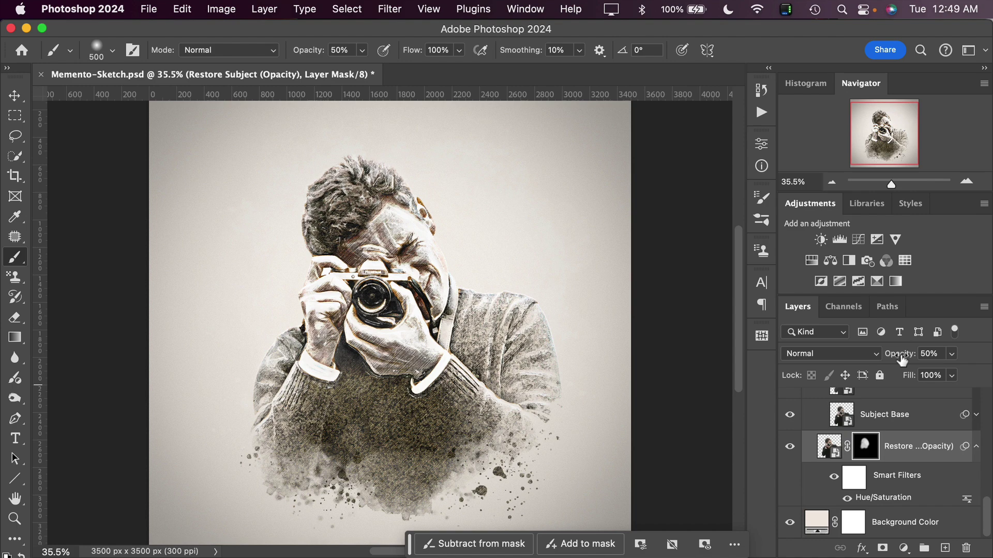
mouse_move(903, 361)
mouse_down()
mouse_move(890, 363)
mouse_move(912, 363)
mouse_move(886, 365)
mouse_move(892, 358)
mouse_up()
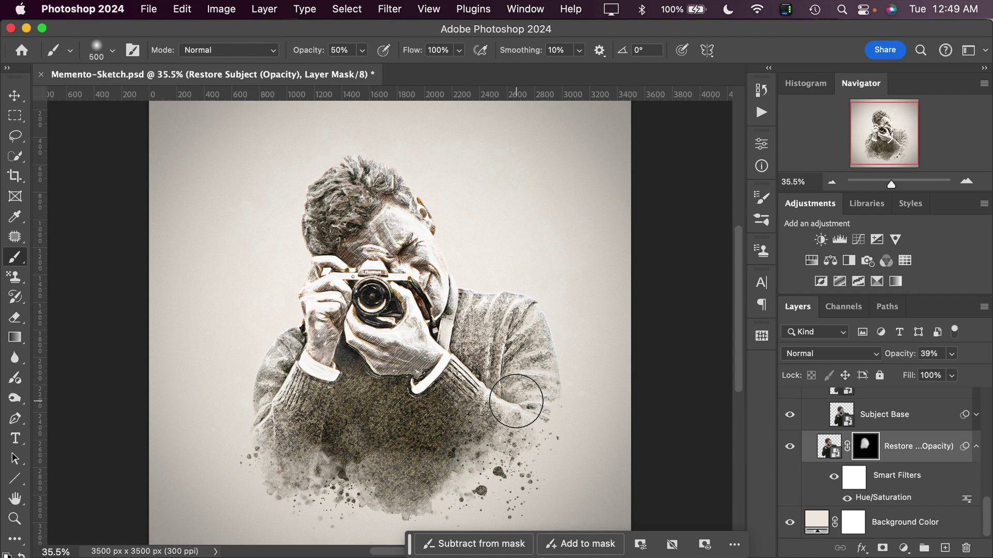
Open the Background Color fill's Color Picker and try yellow, muted teal and pure black backgrounds.
scroll(516, 401, down, 3)
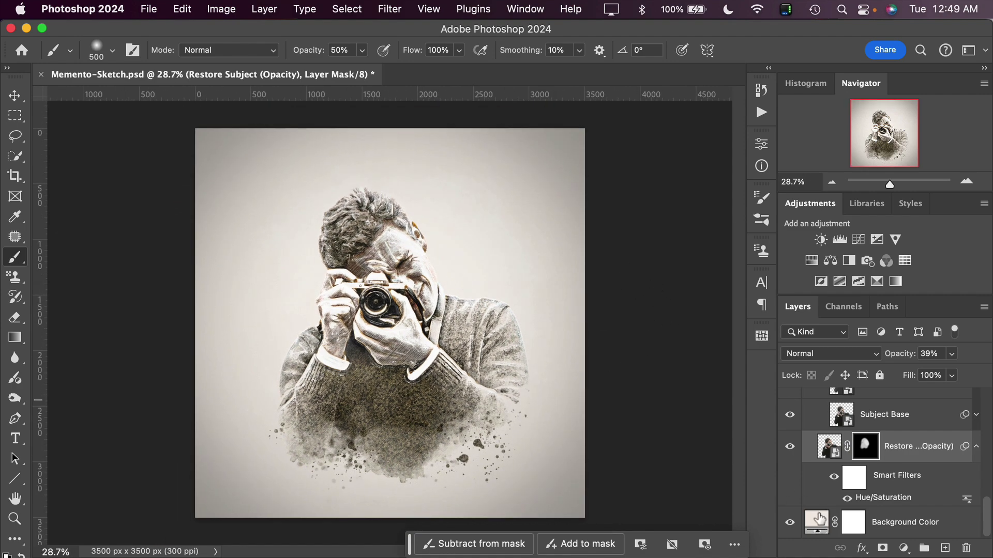
double_click(818, 519)
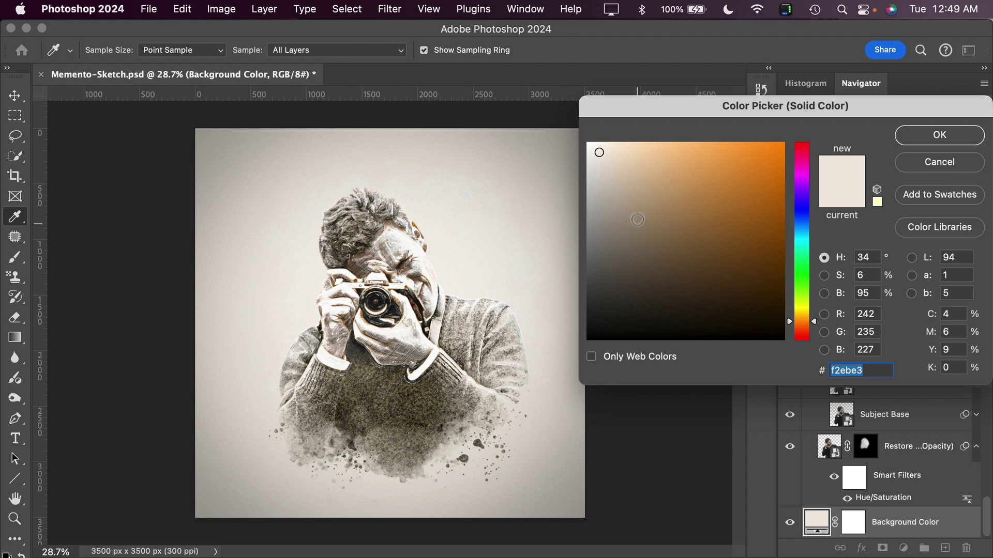
click(802, 309)
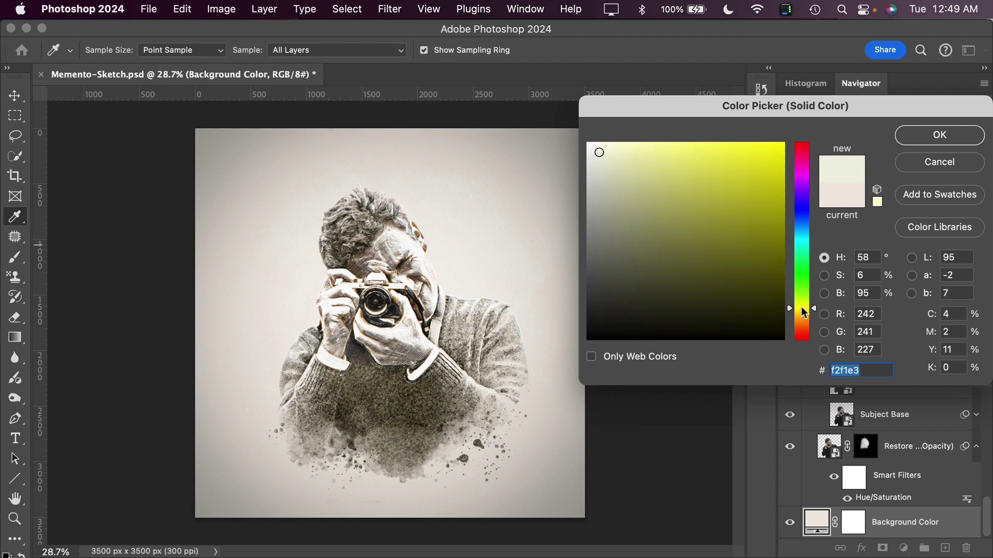
drag(802, 307, 799, 246)
drag(604, 178, 641, 203)
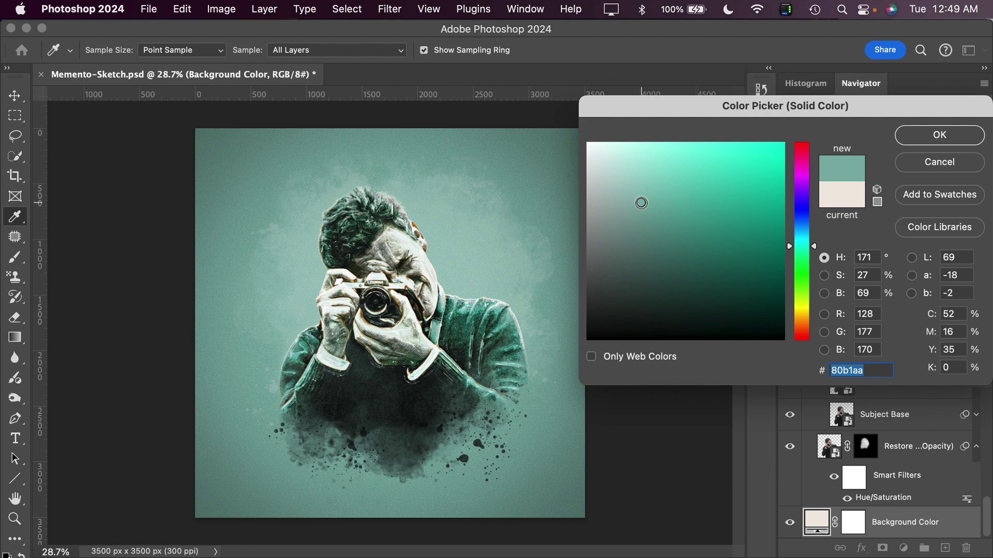
click(611, 313)
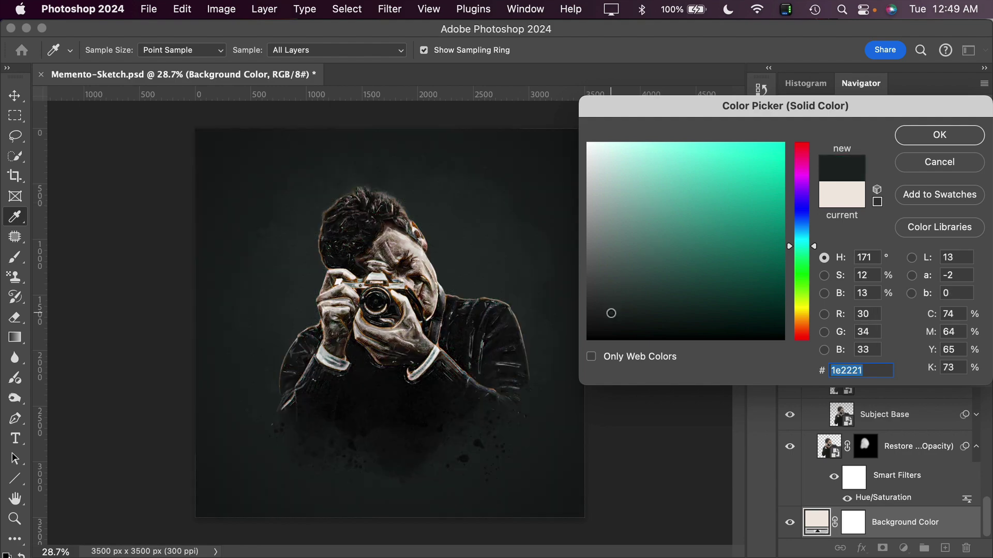
drag(611, 314, 585, 349)
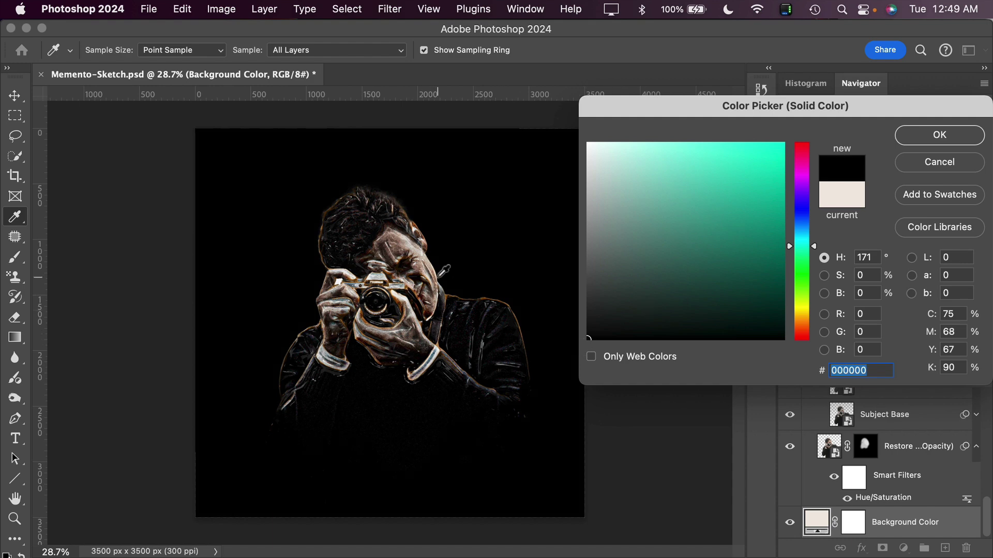
Try teal, cyan-green, magenta, yellow and green hues, settling on pale green #b4d3bc.
click(661, 236)
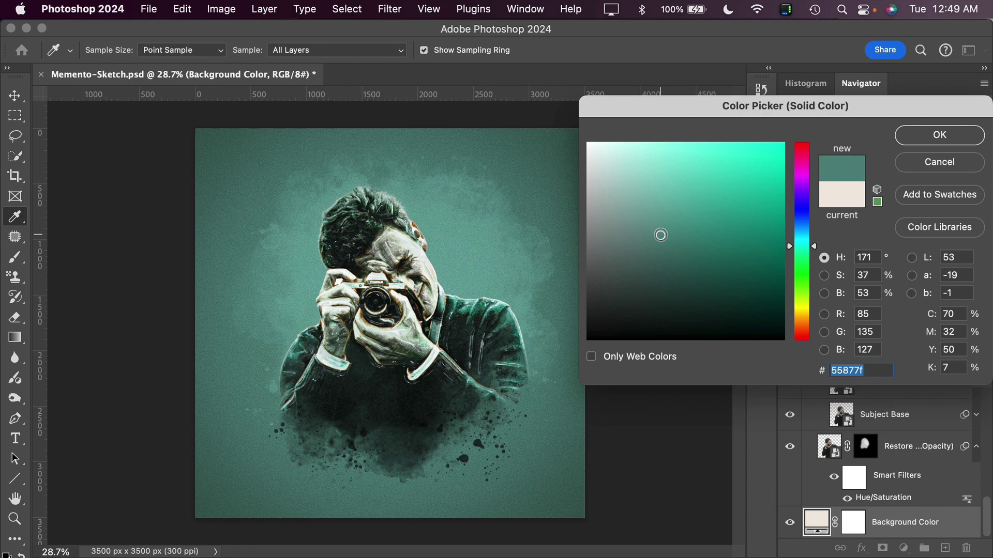
drag(661, 236, 798, 144)
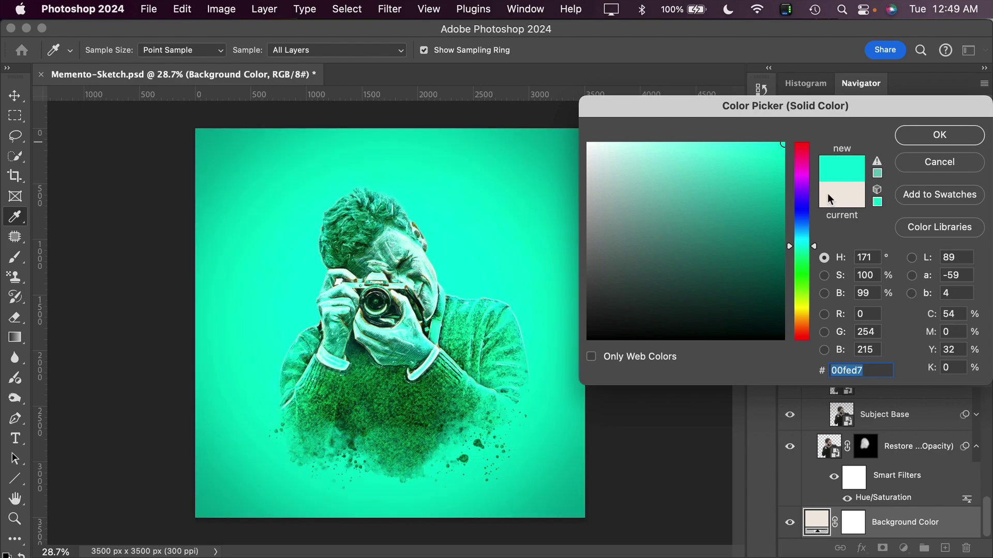
click(800, 177)
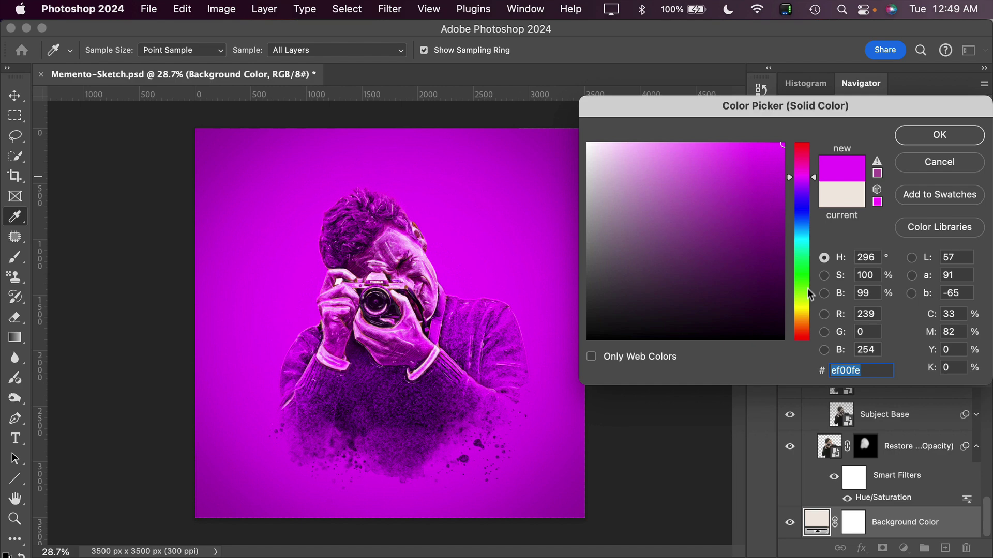
click(803, 307)
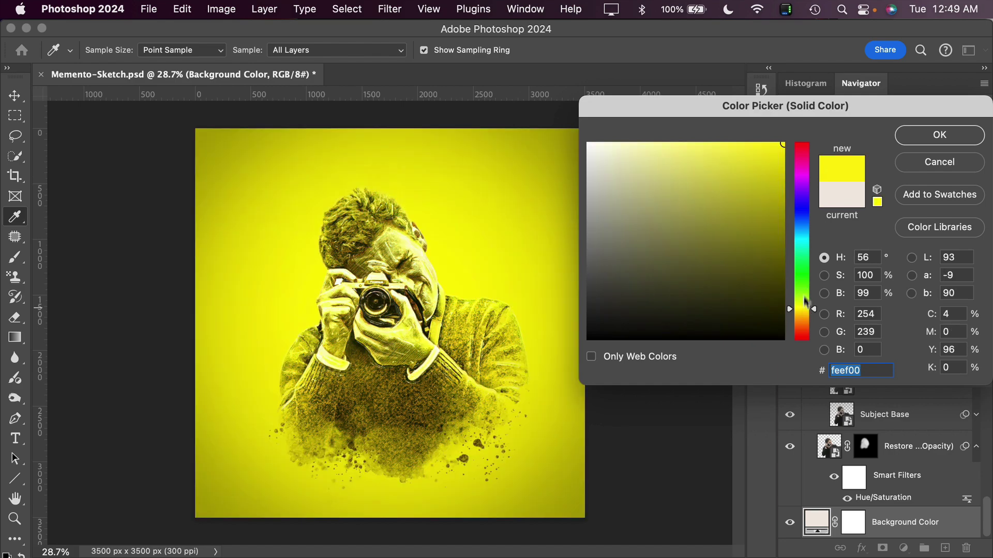
click(803, 263)
mouse_move(731, 198)
mouse_down()
mouse_move(667, 206)
mouse_move(663, 221)
mouse_move(683, 244)
mouse_move(628, 228)
mouse_move(627, 208)
mouse_up()
click(616, 176)
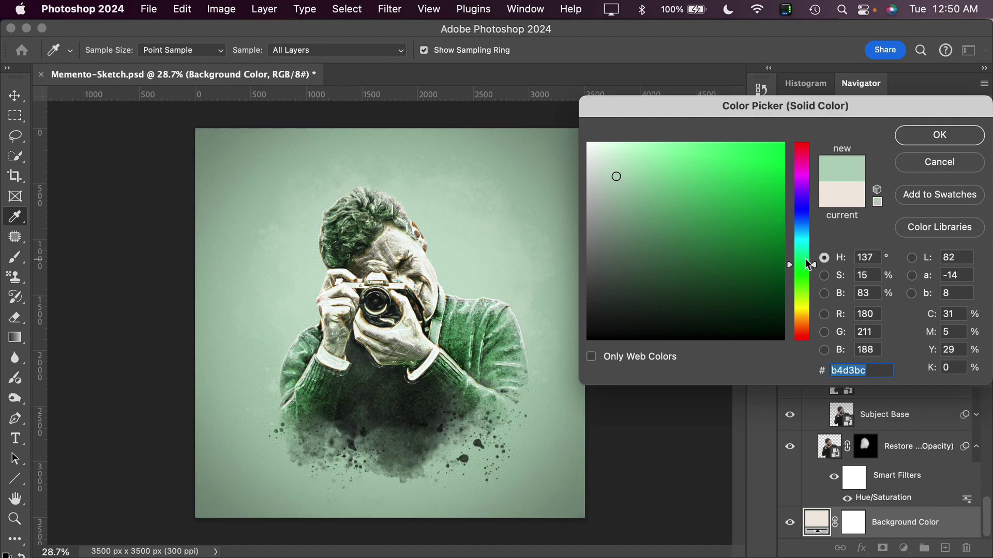
Cancel the Color Picker, discarding the pale green trial colour.
click(939, 163)
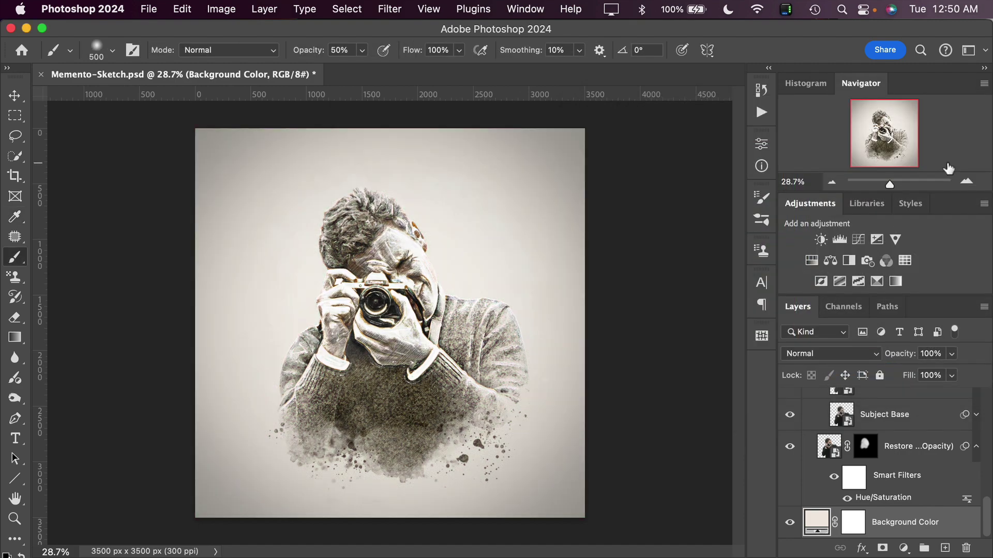